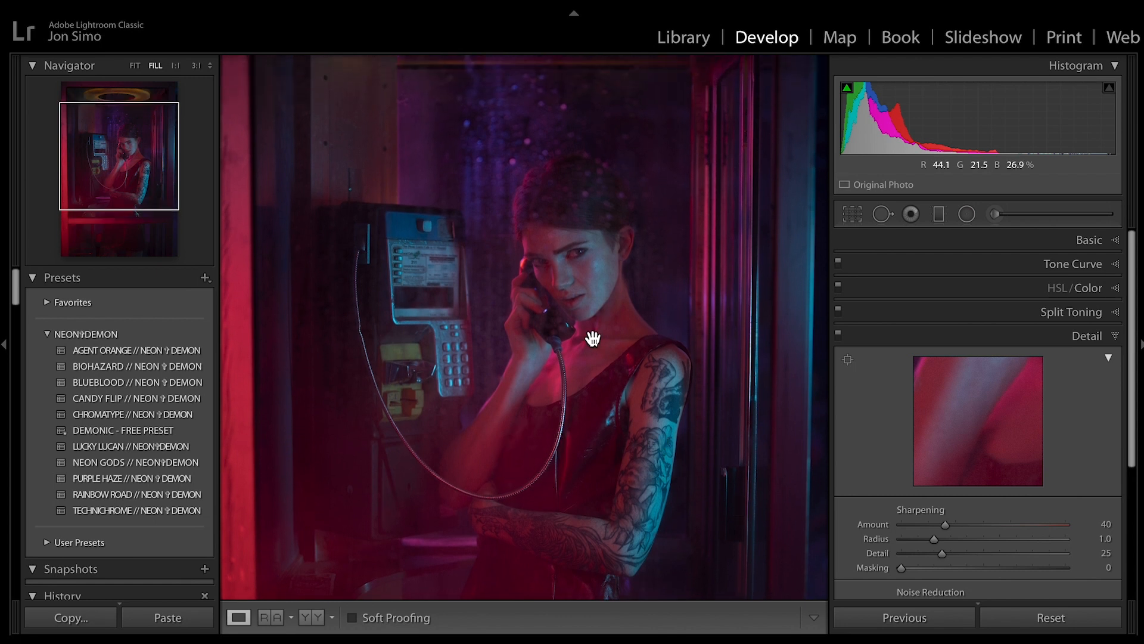
Step: Examine the woman, the payphone and the full phone booth image at different magnifications
{"action": "left_click_drag", "start_coordinate": [592, 334], "coordinate": [582, 384]}
{"action": "left_click", "coordinate": [527, 180]}
{"action": "left_click_drag", "start_coordinate": [618, 273], "coordinate": [606, 345]}
{"action": "left_click_drag", "start_coordinate": [661, 486], "coordinate": [478, 165]}
{"action": "left_click", "coordinate": [479, 165]}
{"action": "left_click_drag", "start_coordinate": [561, 462], "coordinate": [567, 373]}
{"action": "left_click", "coordinate": [567, 372]}
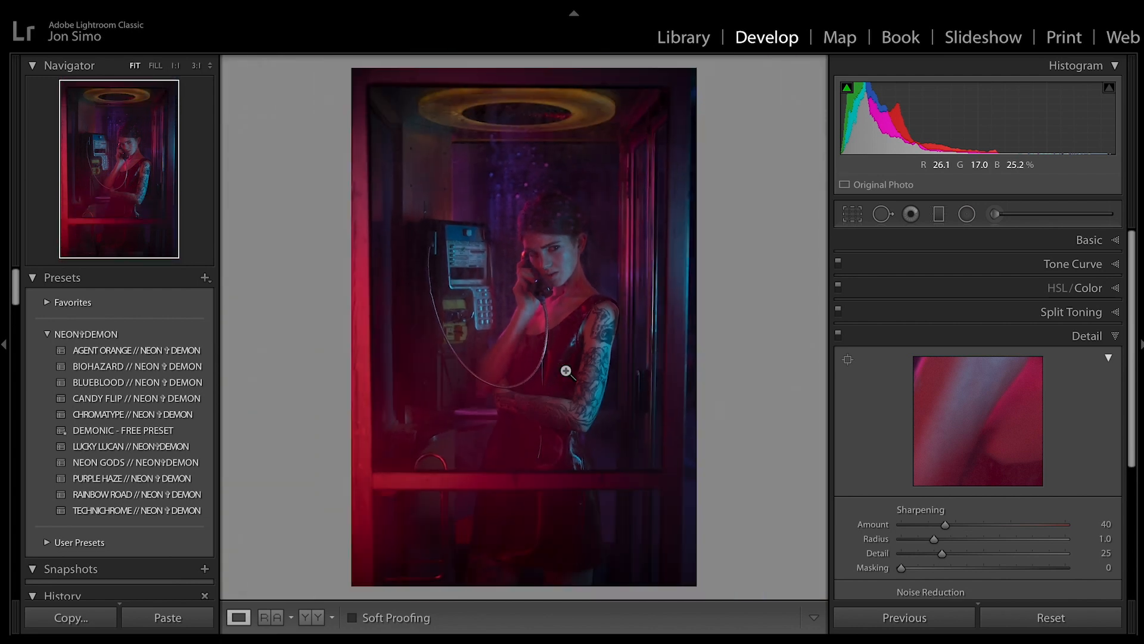
Step: Try the Camera Standard v2 profile on the photo and return to Adobe Color
{"action": "left_click", "coordinate": [1068, 243]}
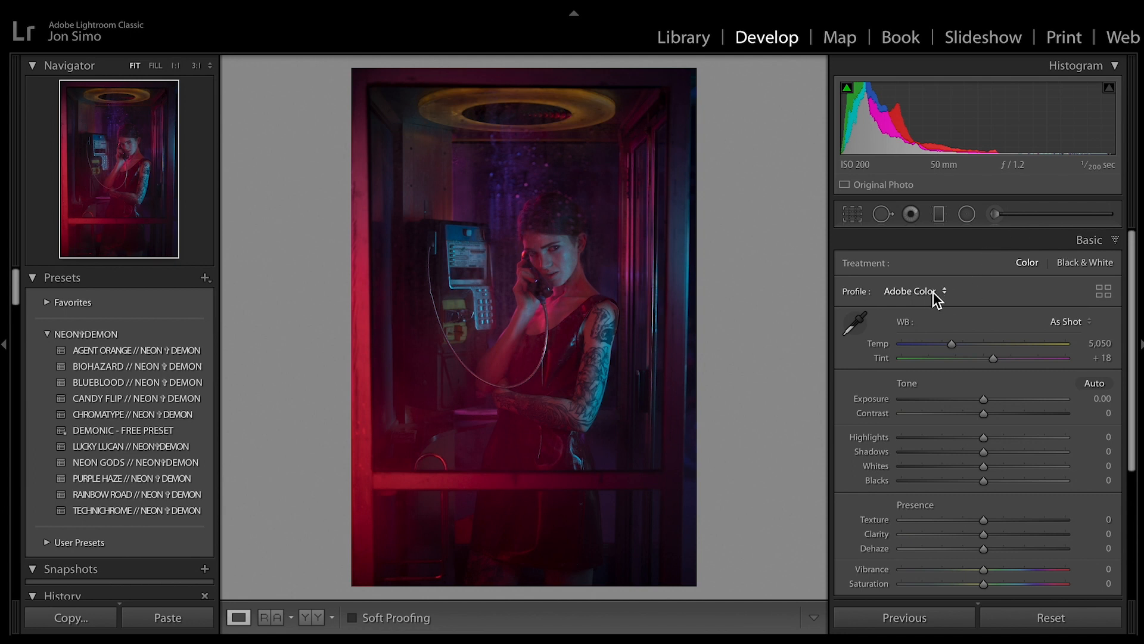
{"action": "left_click", "coordinate": [930, 292]}
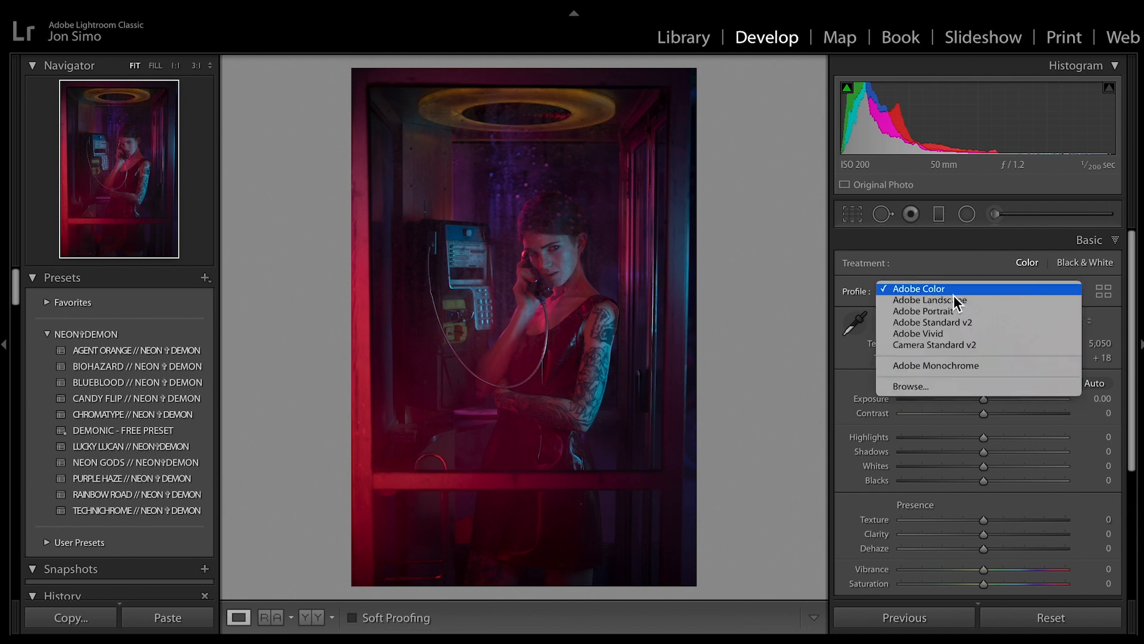
{"action": "left_click", "coordinate": [961, 346]}
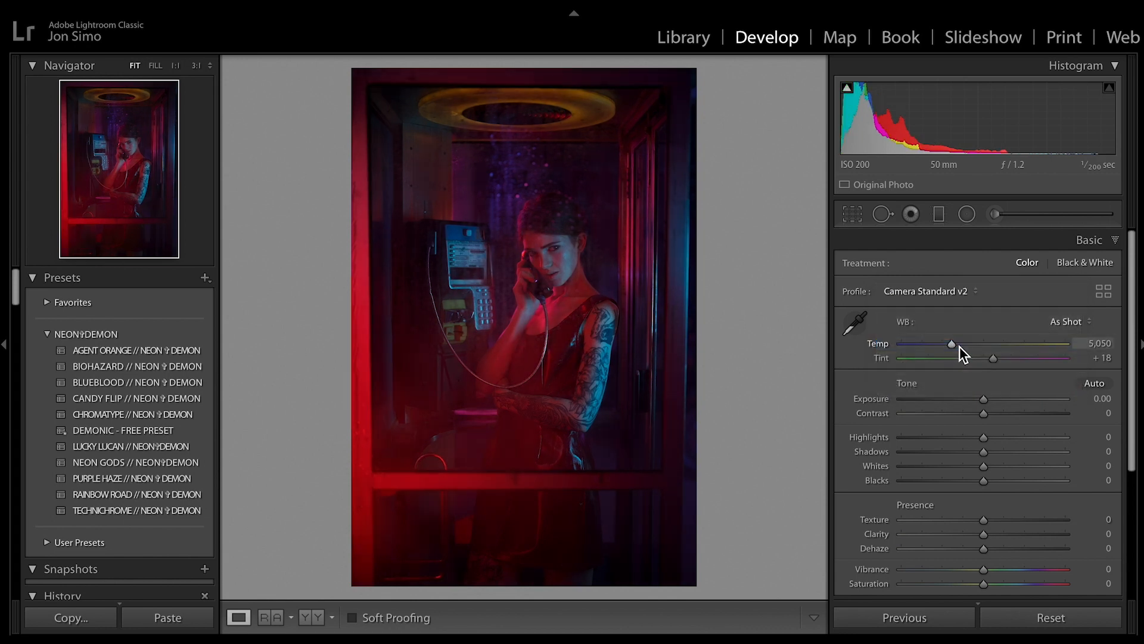
{"action": "left_click", "coordinate": [920, 292]}
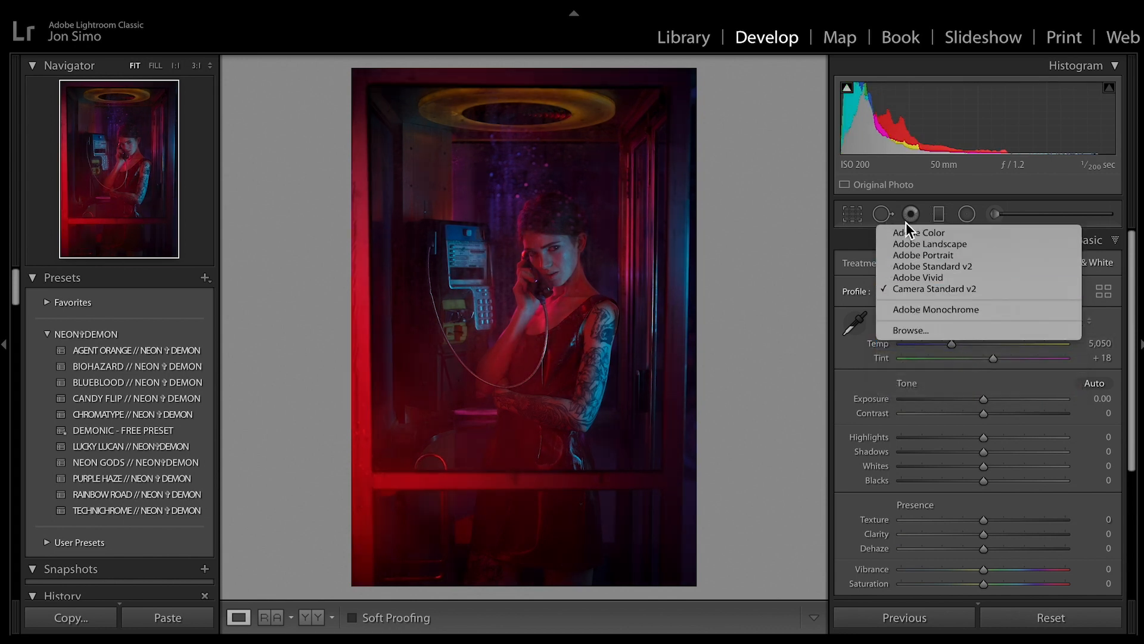
{"action": "left_click", "coordinate": [917, 235]}
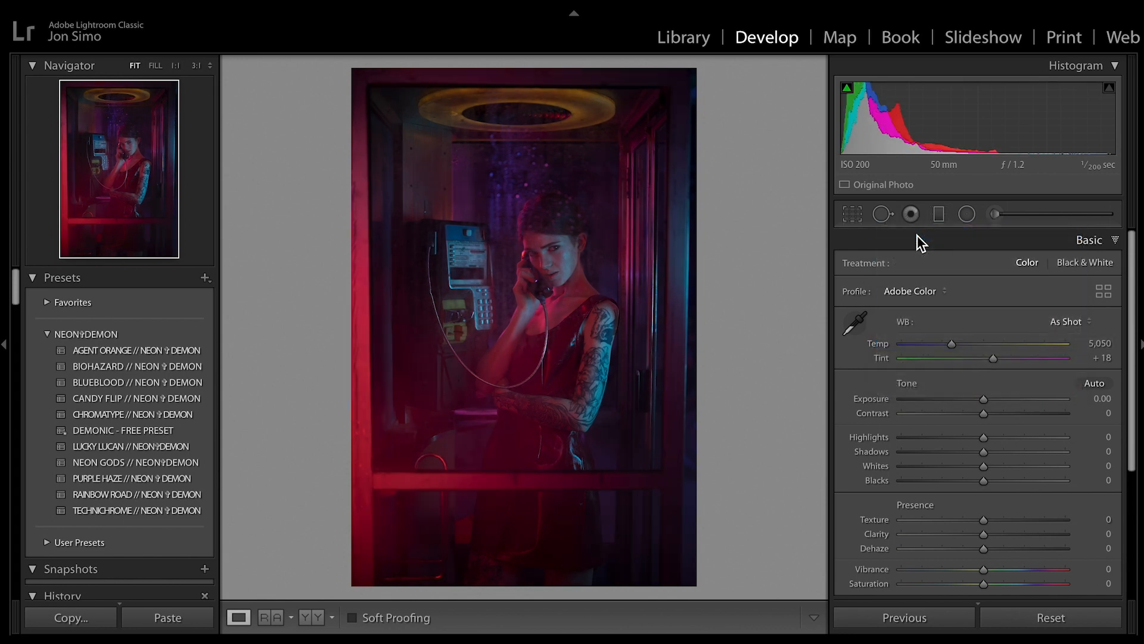
Step: Set the photo's profile to Camera Standard v2 and check the woman's face and arm up close
{"action": "left_click", "coordinate": [924, 292]}
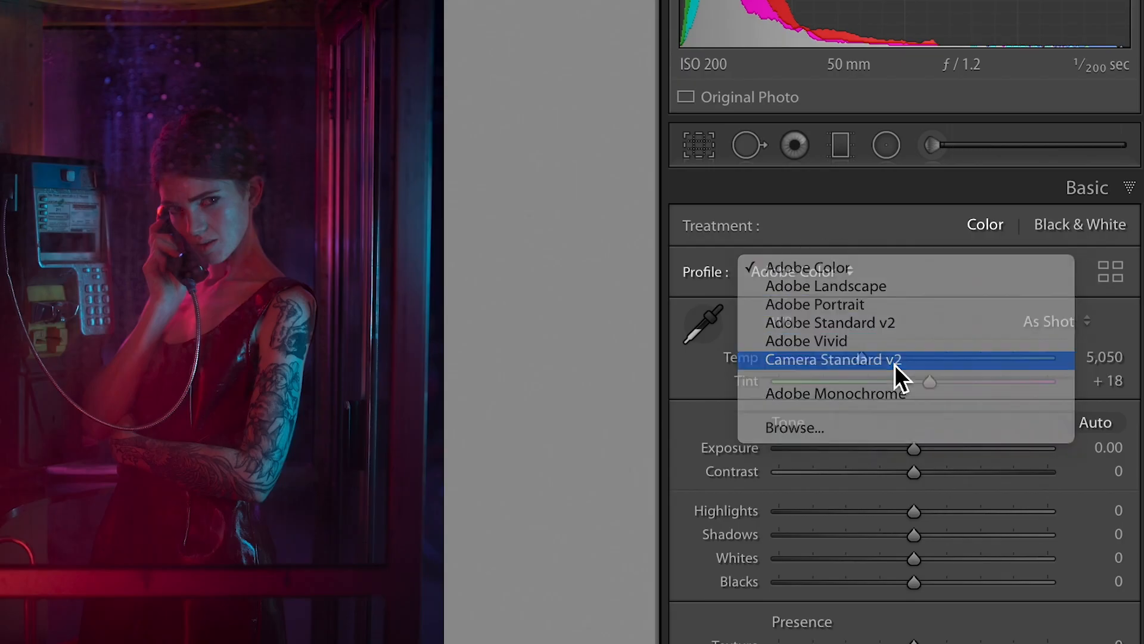
{"action": "left_click", "coordinate": [895, 360]}
{"action": "left_click", "coordinate": [283, 356]}
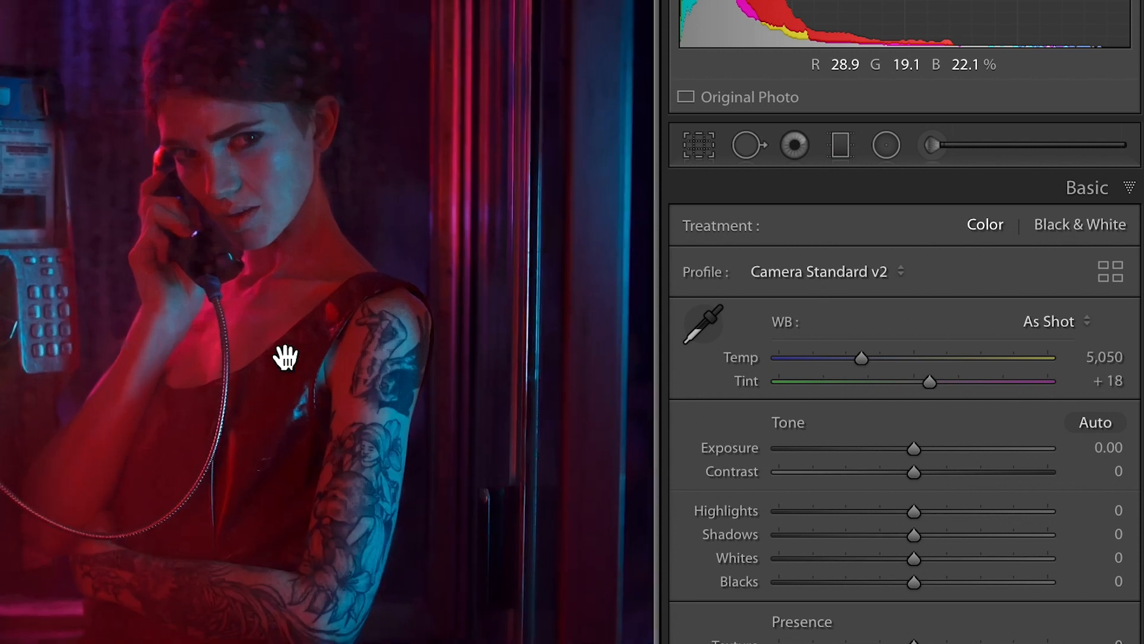
{"action": "left_click_drag", "start_coordinate": [172, 298], "coordinate": [237, 352]}
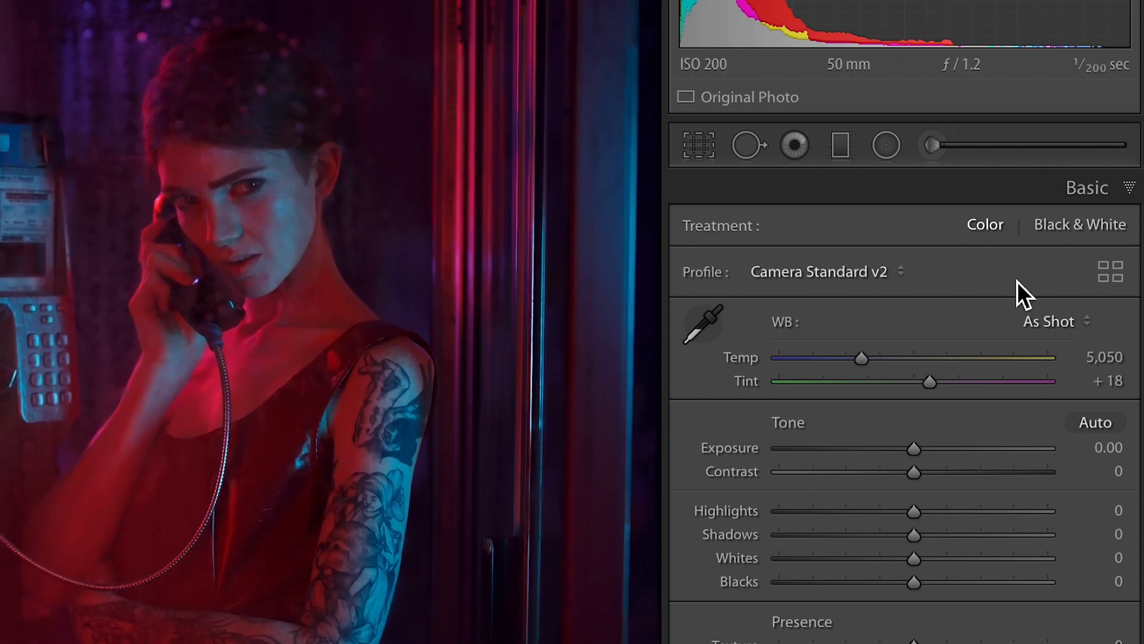
Step: Switch the profile to Adobe Color for comparison and restore Camera Standard v2
{"action": "left_click", "coordinate": [853, 277]}
{"action": "left_click", "coordinate": [821, 174]}
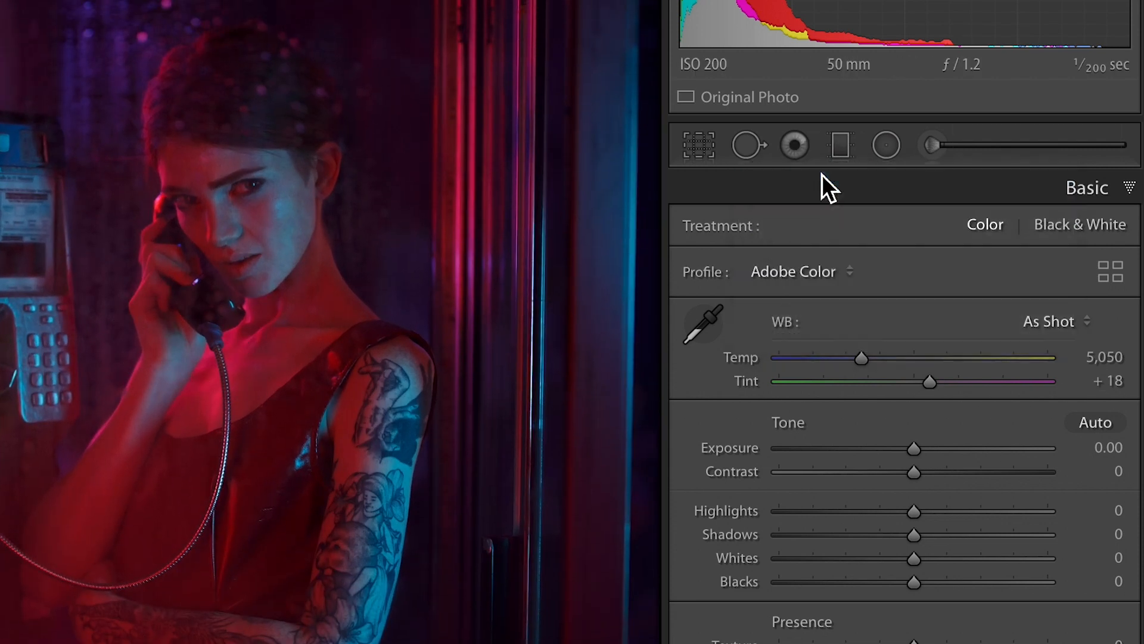
{"action": "left_click", "coordinate": [821, 270]}
{"action": "left_click", "coordinate": [938, 349]}
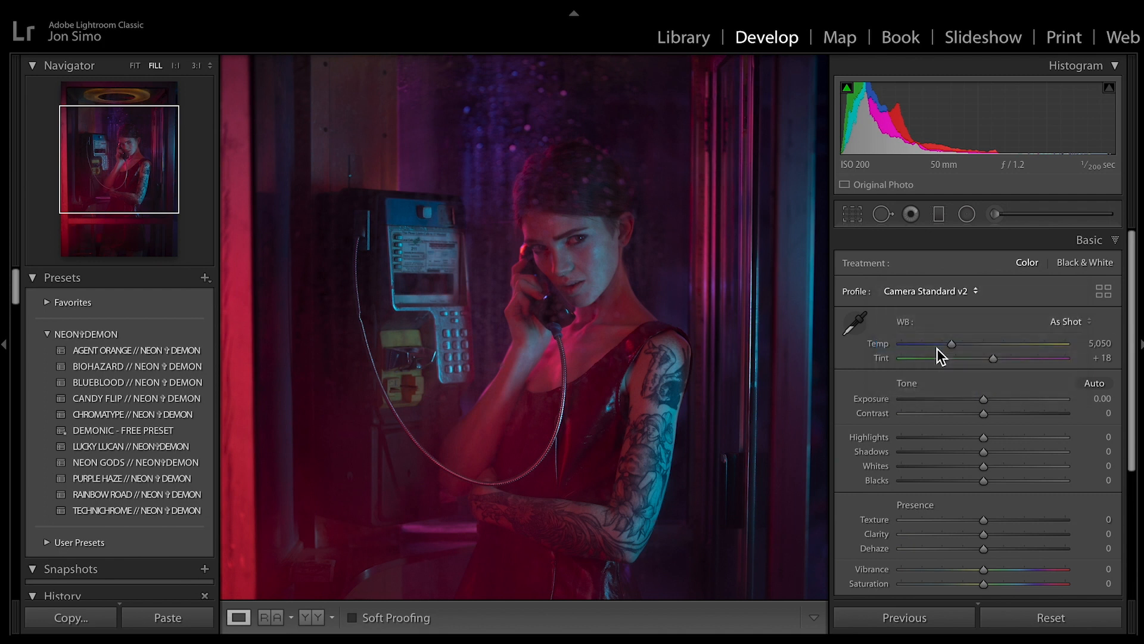
Step: Browse the Camera Matching profiles in the Profile Browser, previewing them on the photo, and close the browser
{"action": "left_click", "coordinate": [1104, 292]}
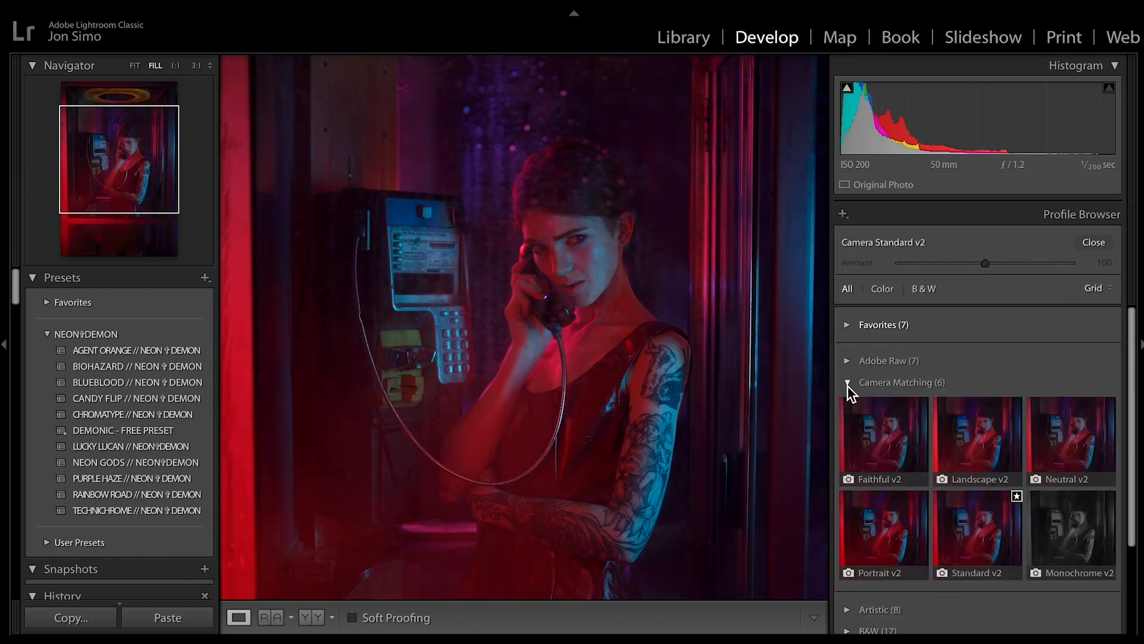
{"action": "scroll", "coordinate": [927, 388], "scroll_direction": "down", "scroll_amount": 1}
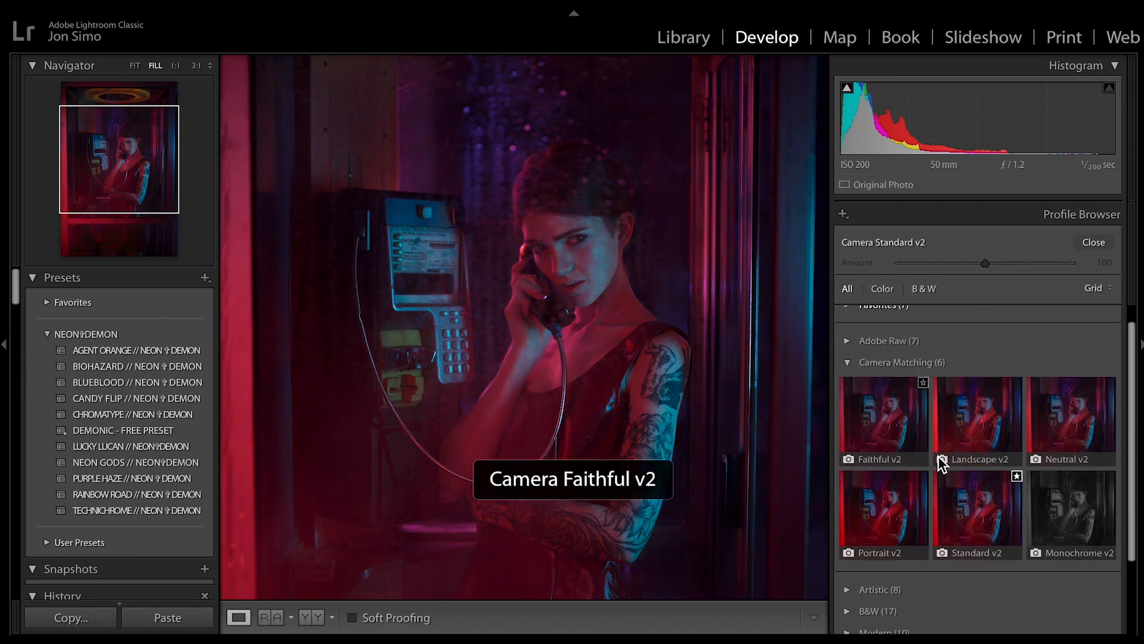
{"action": "scroll", "coordinate": [930, 331], "scroll_direction": "up", "scroll_amount": 1}
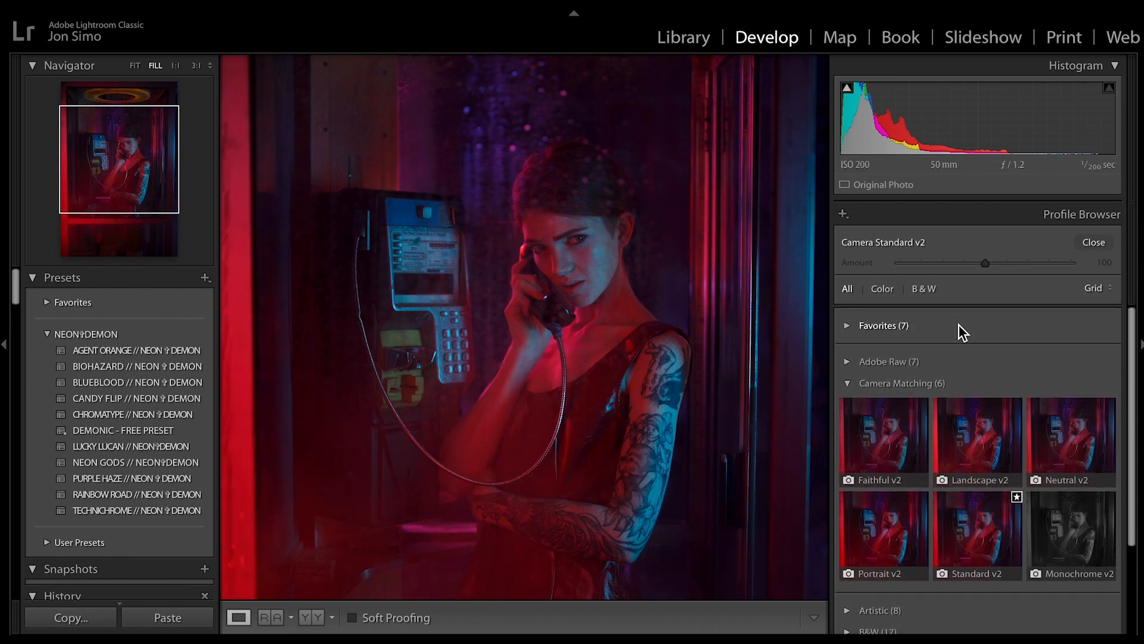
{"action": "left_click", "coordinate": [1094, 242]}
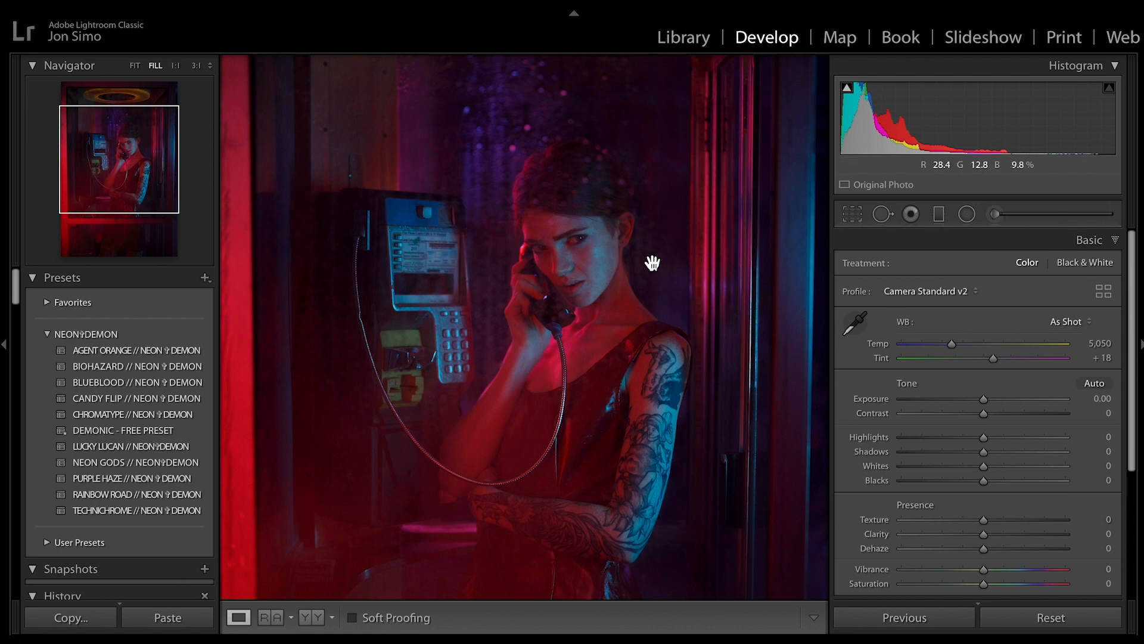
Step: Raise both Vibrance and Saturation to +100 to exaggerate the photo's colors
{"action": "scroll", "coordinate": [933, 517], "scroll_direction": "down", "scroll_amount": 3}
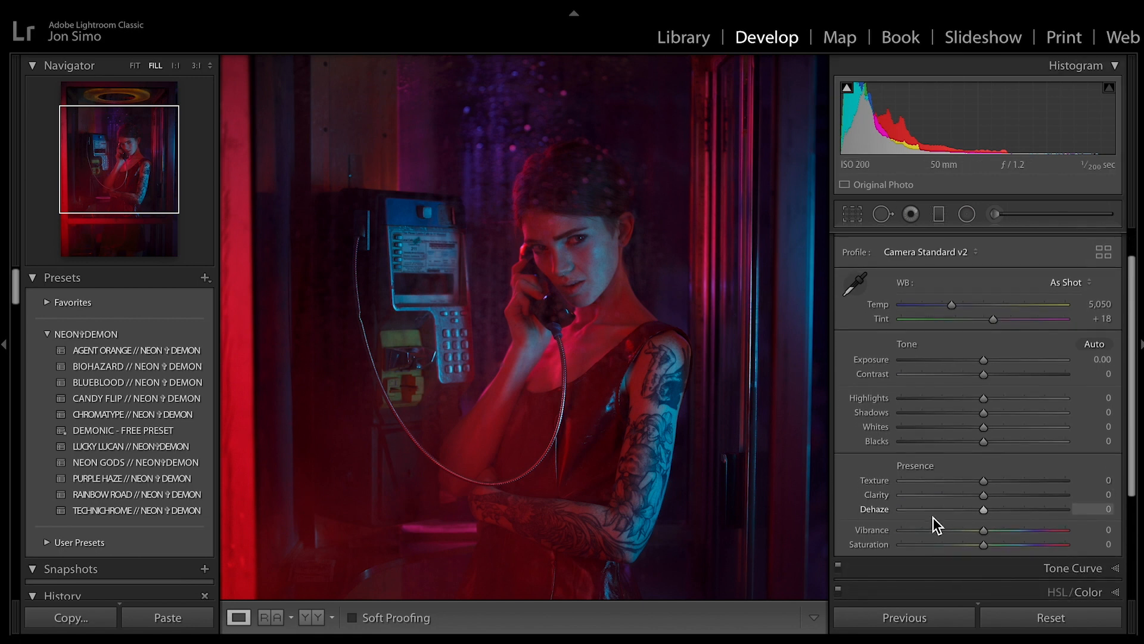
{"action": "scroll", "coordinate": [932, 518], "scroll_direction": "down", "scroll_amount": 1}
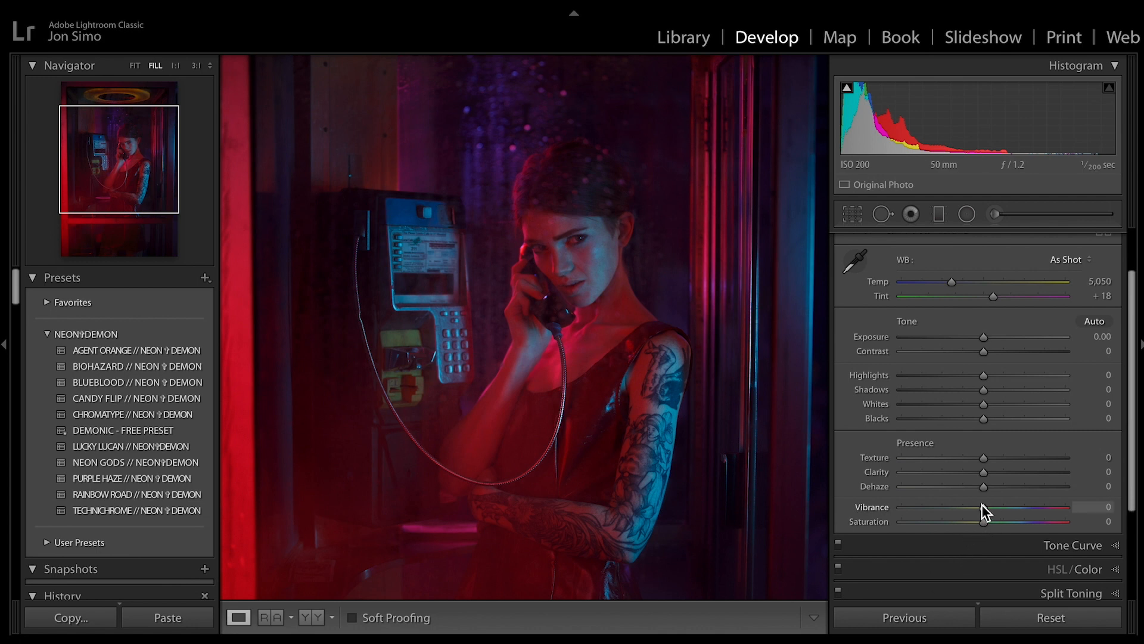
{"action": "left_click_drag", "start_coordinate": [987, 509], "coordinate": [1091, 516]}
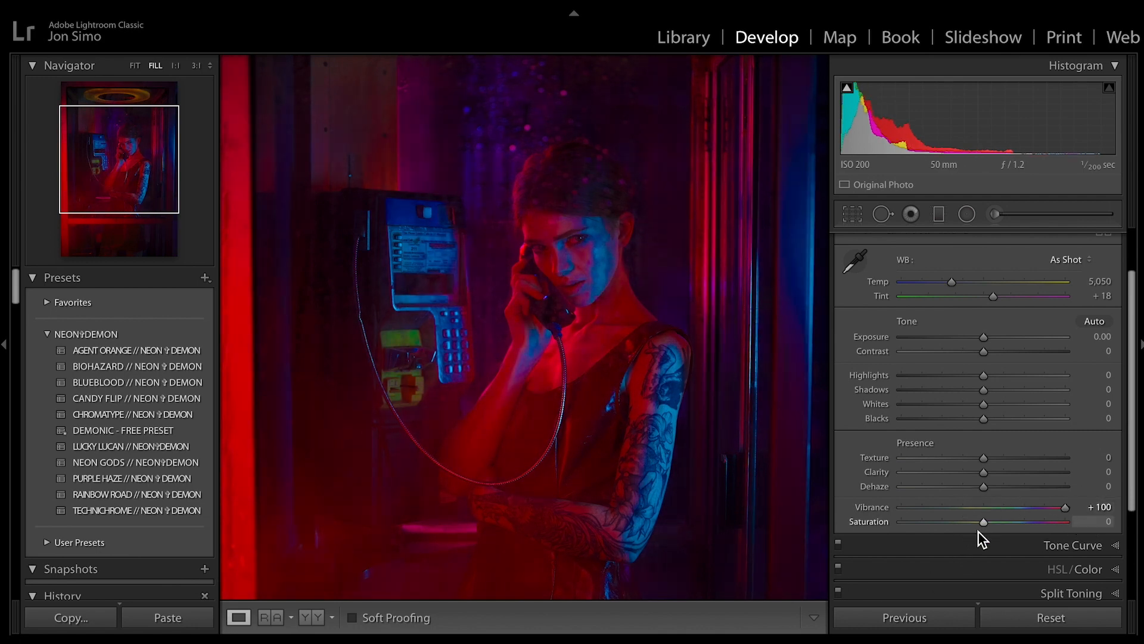
{"action": "left_click_drag", "start_coordinate": [985, 521], "coordinate": [1088, 527]}
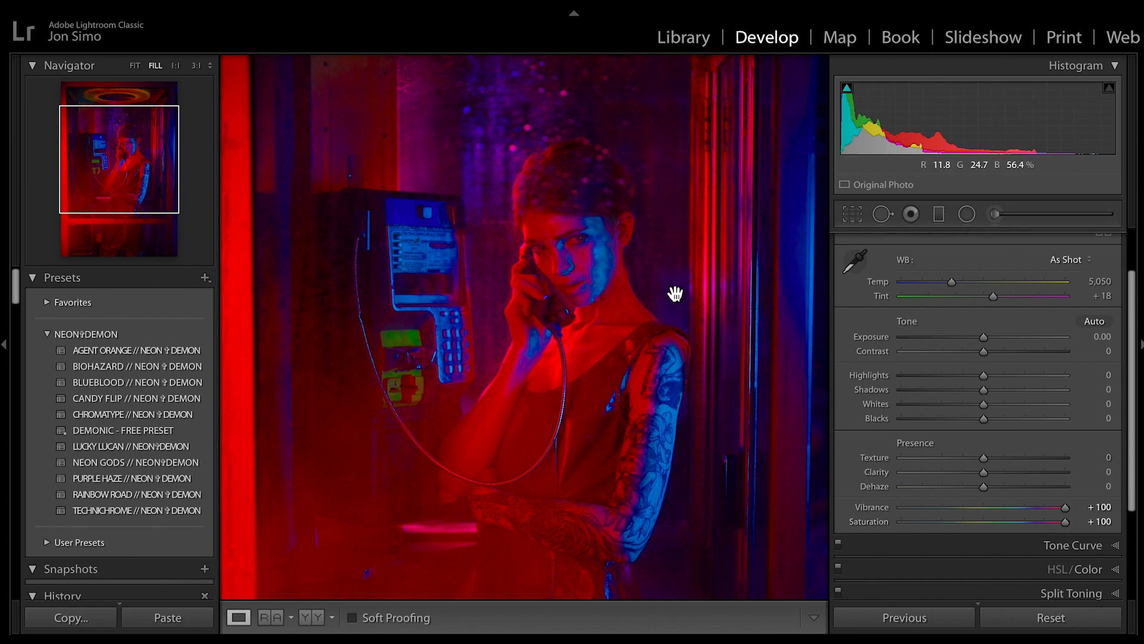
Step: Set the white balance to Temp 4,438 and Tint +2, checking the color separation on the woman's face
{"action": "left_click", "coordinate": [951, 282]}
{"action": "left_click_drag", "start_coordinate": [953, 281], "coordinate": [974, 296]}
{"action": "left_click", "coordinate": [991, 296]}
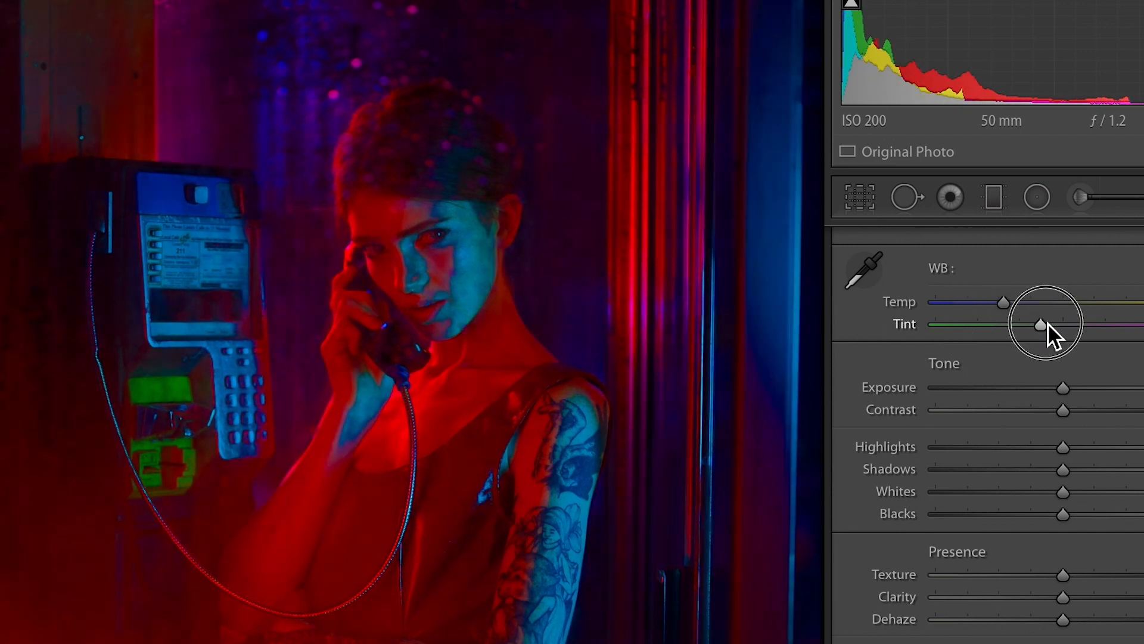
{"action": "mouse_move", "coordinate": [1047, 323]}
{"action": "left_mouse_down"}
{"action": "mouse_move", "coordinate": [1117, 322]}
{"action": "mouse_move", "coordinate": [1061, 325]}
{"action": "left_mouse_up"}
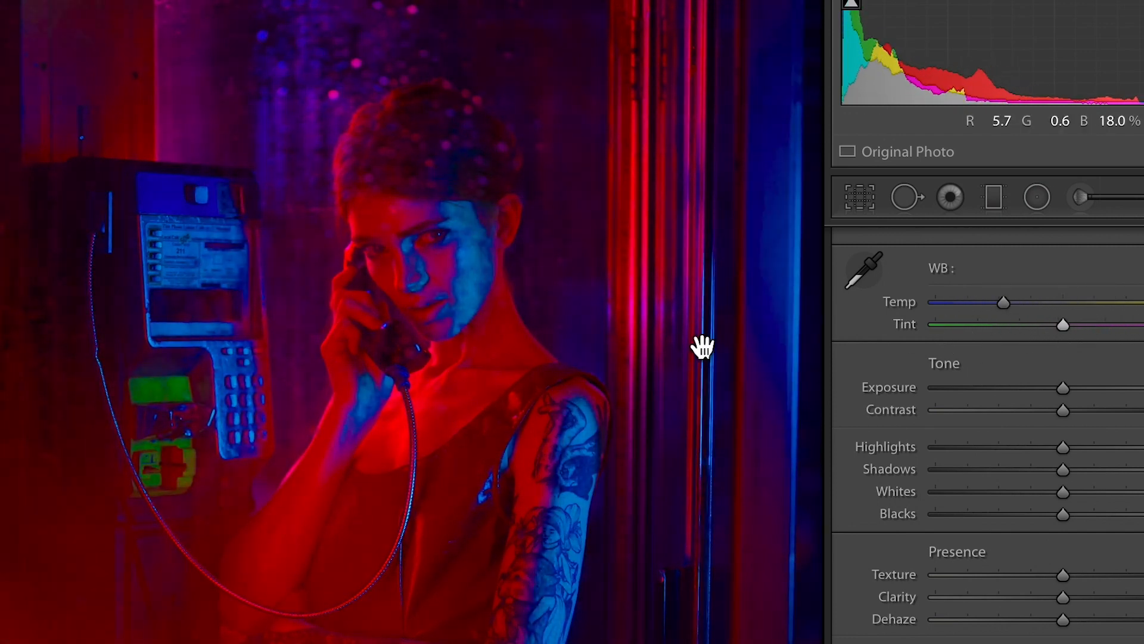
{"action": "left_click", "coordinate": [420, 332]}
{"action": "left_click_drag", "start_coordinate": [457, 182], "coordinate": [446, 546]}
{"action": "mouse_move", "coordinate": [1003, 303]}
{"action": "left_mouse_down"}
{"action": "mouse_move", "coordinate": [1053, 302]}
{"action": "mouse_move", "coordinate": [996, 303]}
{"action": "left_mouse_up"}
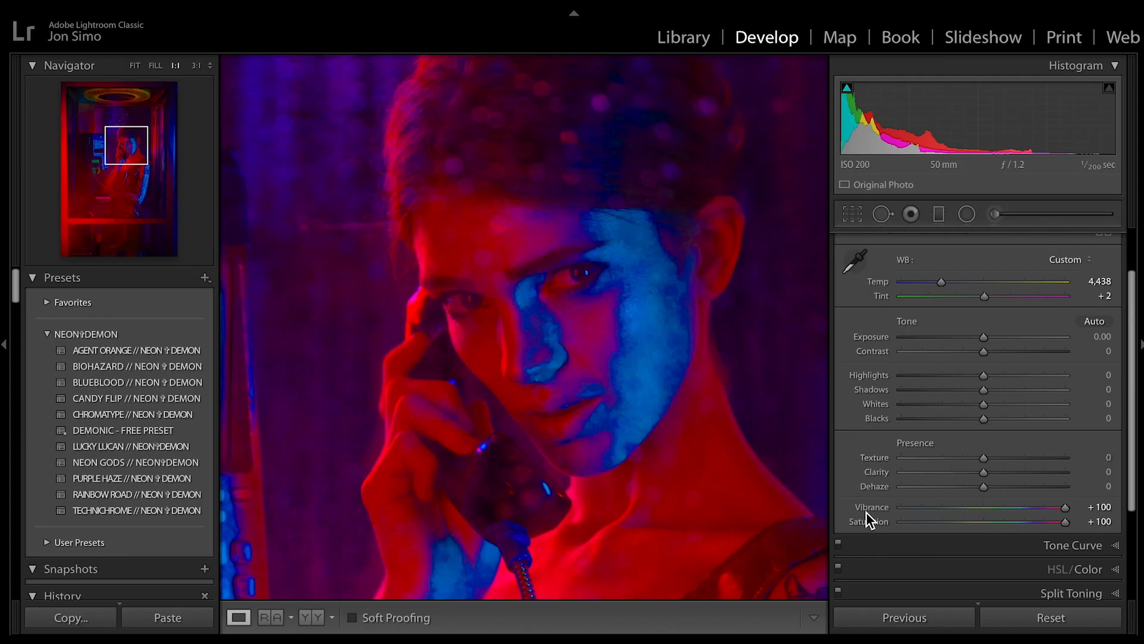
Step: Reset Vibrance and Saturation to 0 and view the whole photo
{"action": "left_click", "coordinate": [630, 448]}
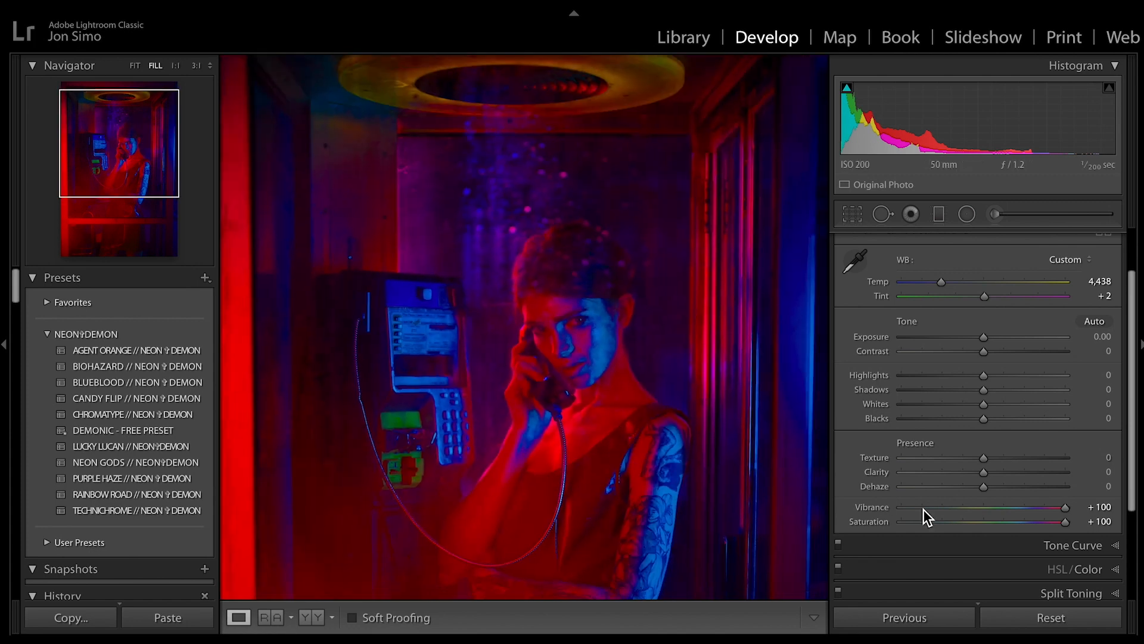
{"action": "double_click", "coordinate": [877, 505]}
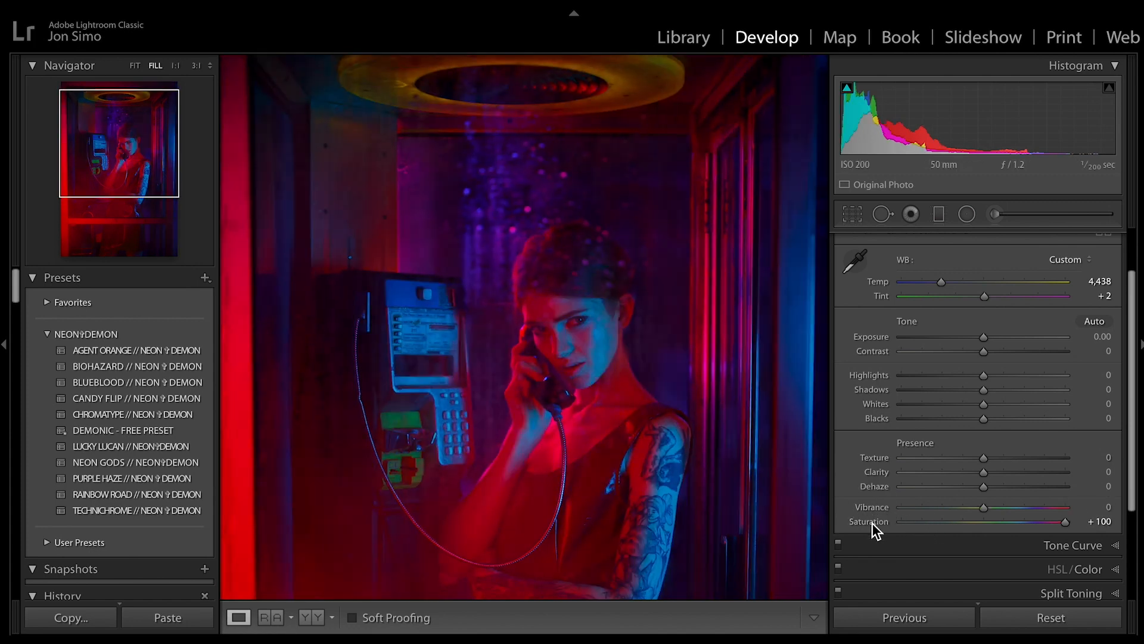
{"action": "double_click", "coordinate": [871, 522]}
{"action": "left_click", "coordinate": [616, 428]}
{"action": "left_click", "coordinate": [581, 433]}
{"action": "left_click", "coordinate": [580, 433]}
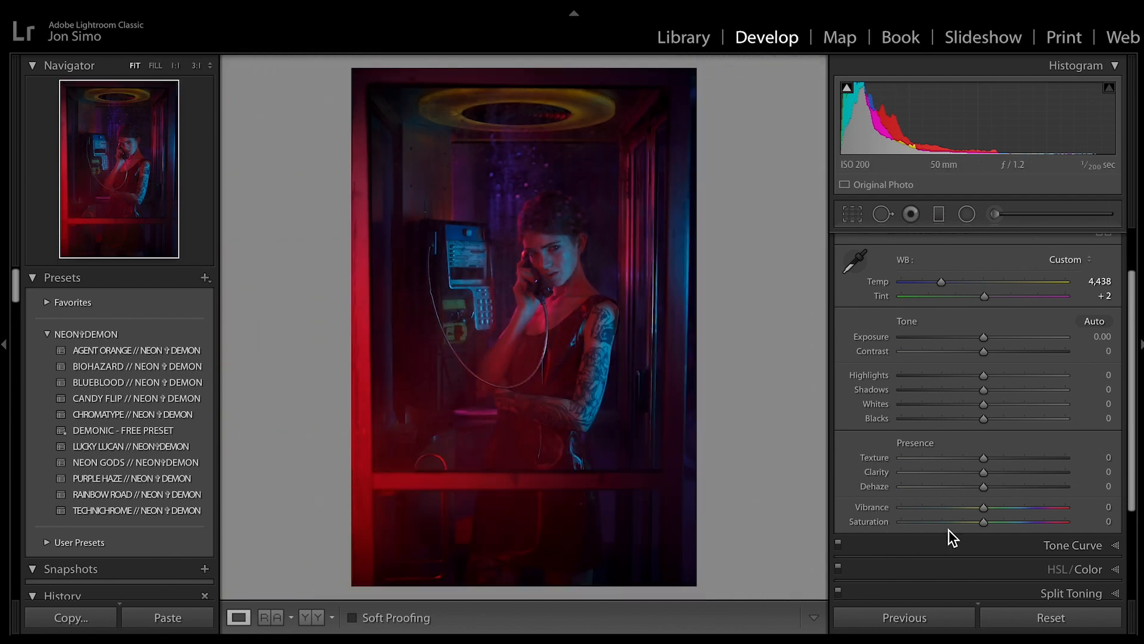
Step: Set Vibrance to +30 and Saturation to −10, checking the woman's skin up close
{"action": "mouse_move", "coordinate": [988, 524]}
{"action": "left_mouse_down"}
{"action": "mouse_move", "coordinate": [985, 509]}
{"action": "mouse_move", "coordinate": [1003, 510]}
{"action": "left_mouse_up"}
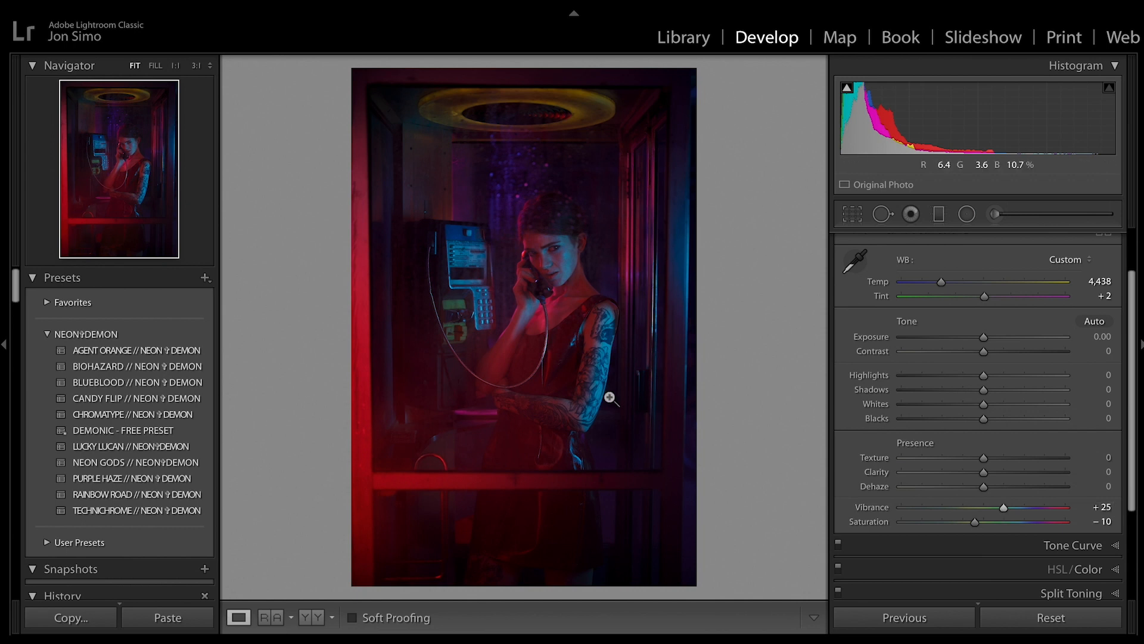
{"action": "left_click", "coordinate": [552, 287]}
{"action": "left_click", "coordinate": [552, 287]}
{"action": "left_click_drag", "start_coordinate": [560, 423], "coordinate": [547, 453]}
{"action": "mouse_move", "coordinate": [1007, 507]}
{"action": "left_mouse_down"}
{"action": "mouse_move", "coordinate": [943, 506]}
{"action": "mouse_move", "coordinate": [1067, 513]}
{"action": "mouse_move", "coordinate": [957, 508]}
{"action": "mouse_move", "coordinate": [1006, 511]}
{"action": "left_mouse_up"}
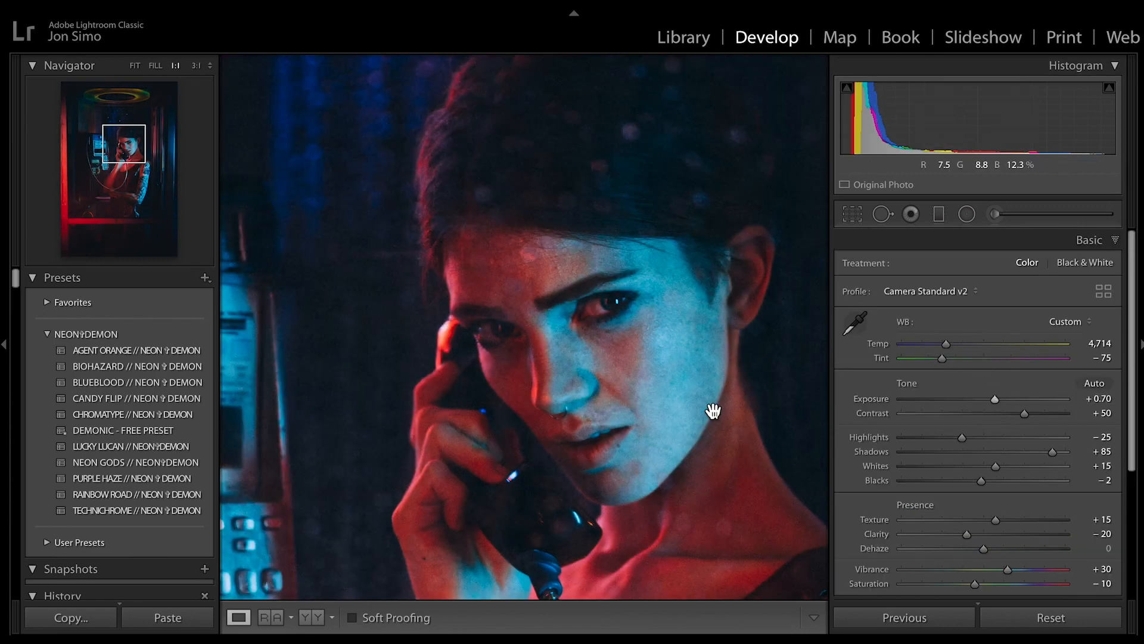
Step: Set Contrast to +11 and Highlights to −36, judging the result on the wider view of the booth
{"action": "left_click", "coordinate": [712, 411]}
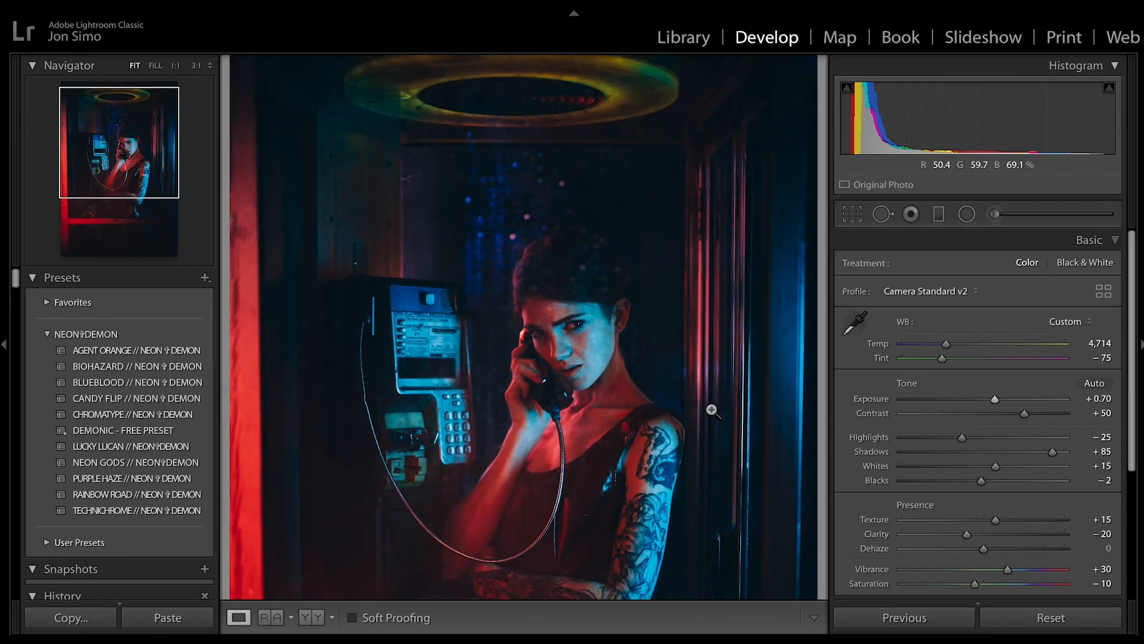
{"action": "key", "text": "ctrl+minus"}
{"action": "key", "text": "ctrl+equal"}
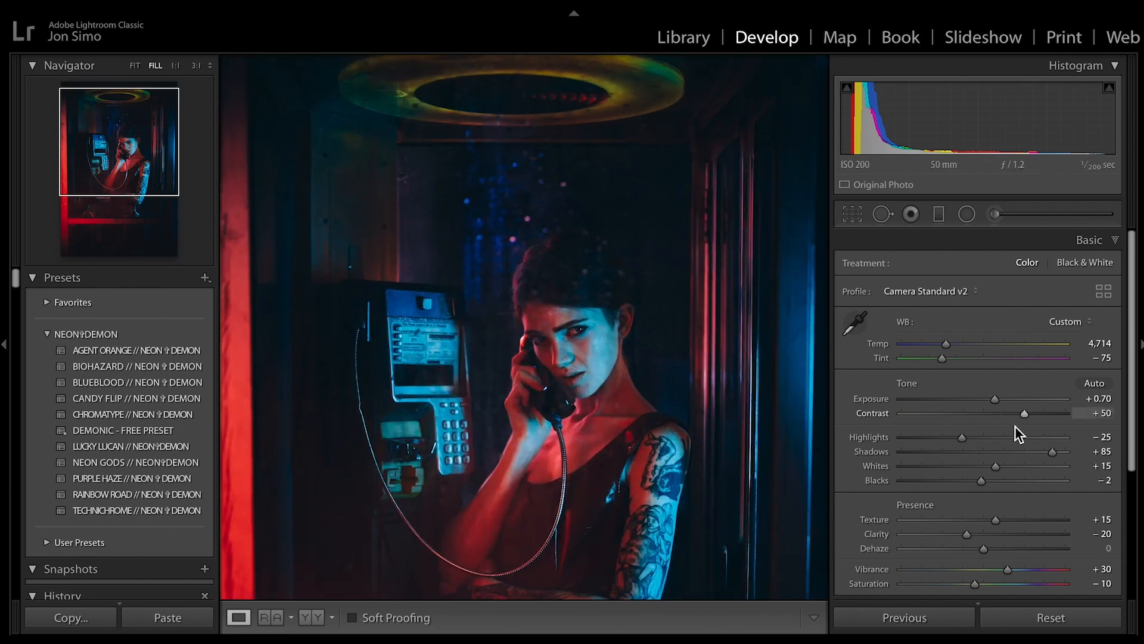
{"action": "left_click", "coordinate": [998, 415]}
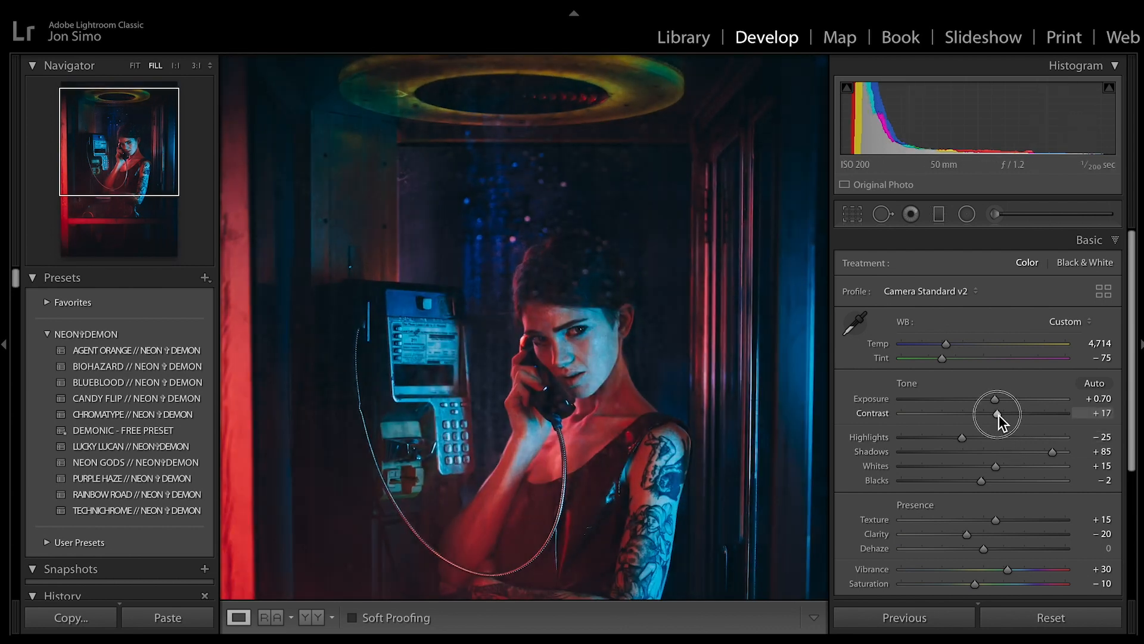
{"action": "mouse_move", "coordinate": [962, 437]}
{"action": "left_mouse_down"}
{"action": "mouse_move", "coordinate": [985, 437]}
{"action": "mouse_move", "coordinate": [955, 446]}
{"action": "left_mouse_up"}
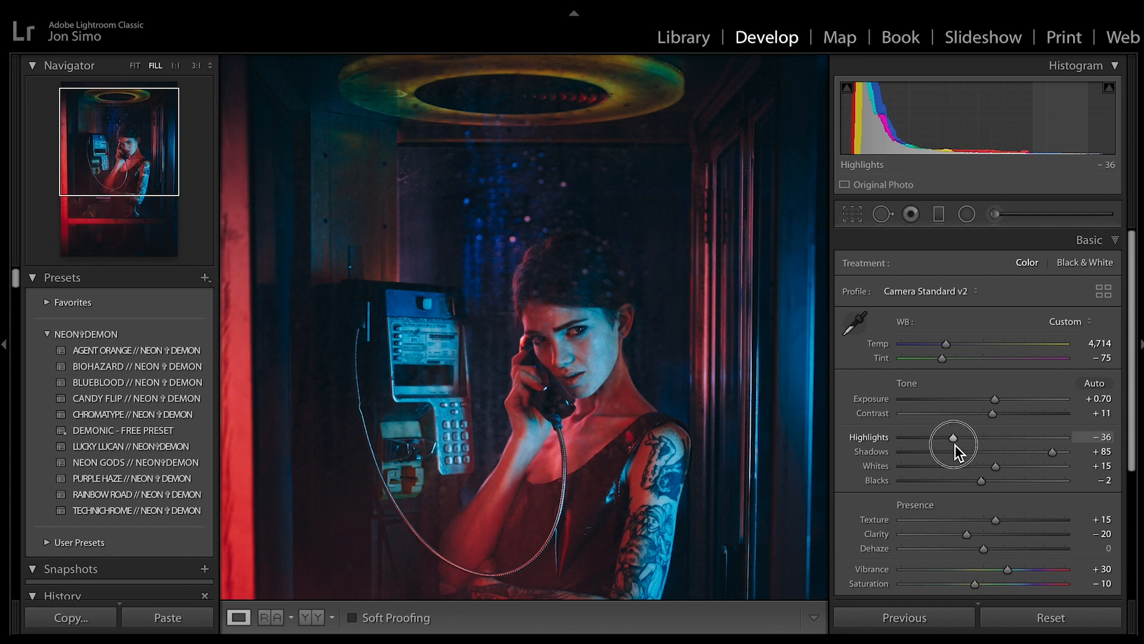
{"action": "left_click", "coordinate": [773, 439]}
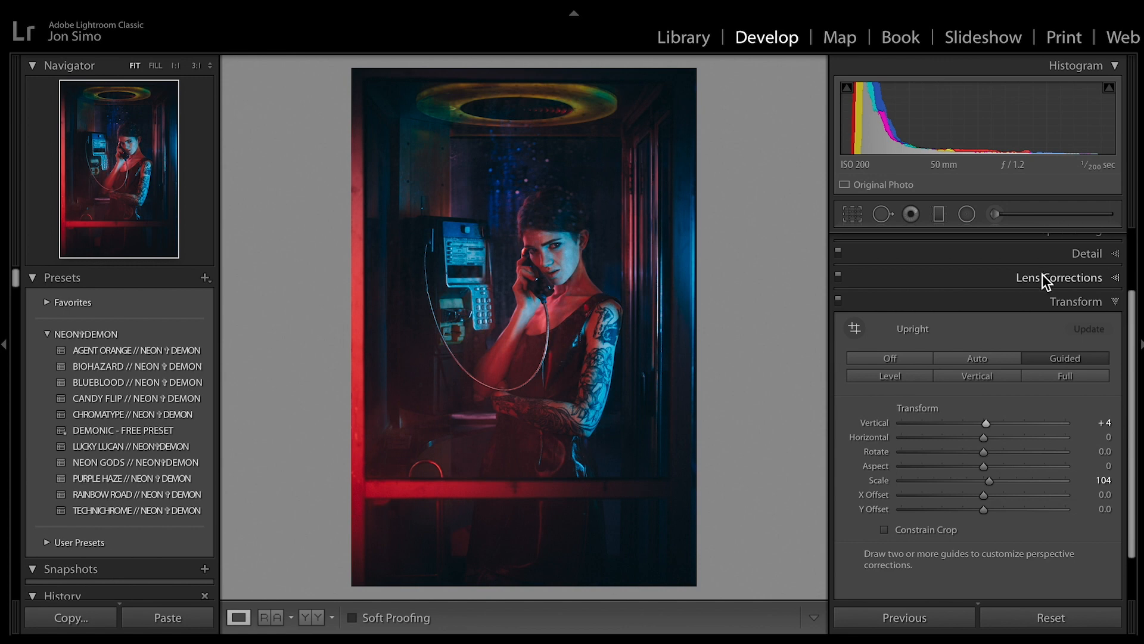
Step: Add a radial filter around the woman's face, invert it to affect the inside, and fine-tune its position up close
{"action": "scroll", "coordinate": [1042, 275], "scroll_direction": "up", "scroll_amount": 5}
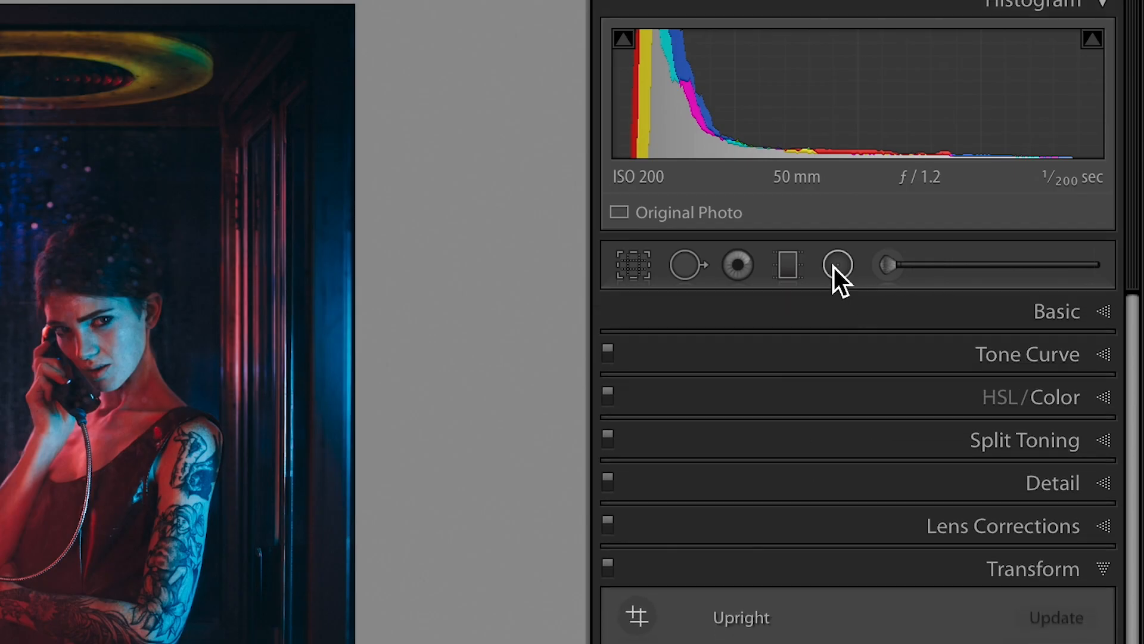
{"action": "left_click", "coordinate": [838, 265]}
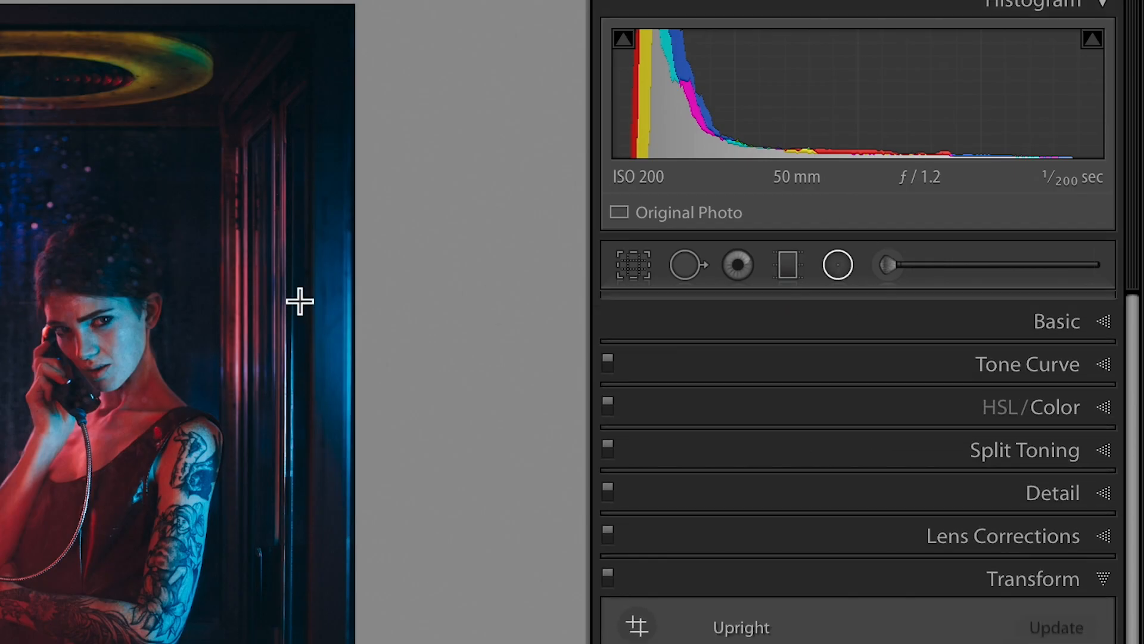
{"action": "key", "text": "super+="}
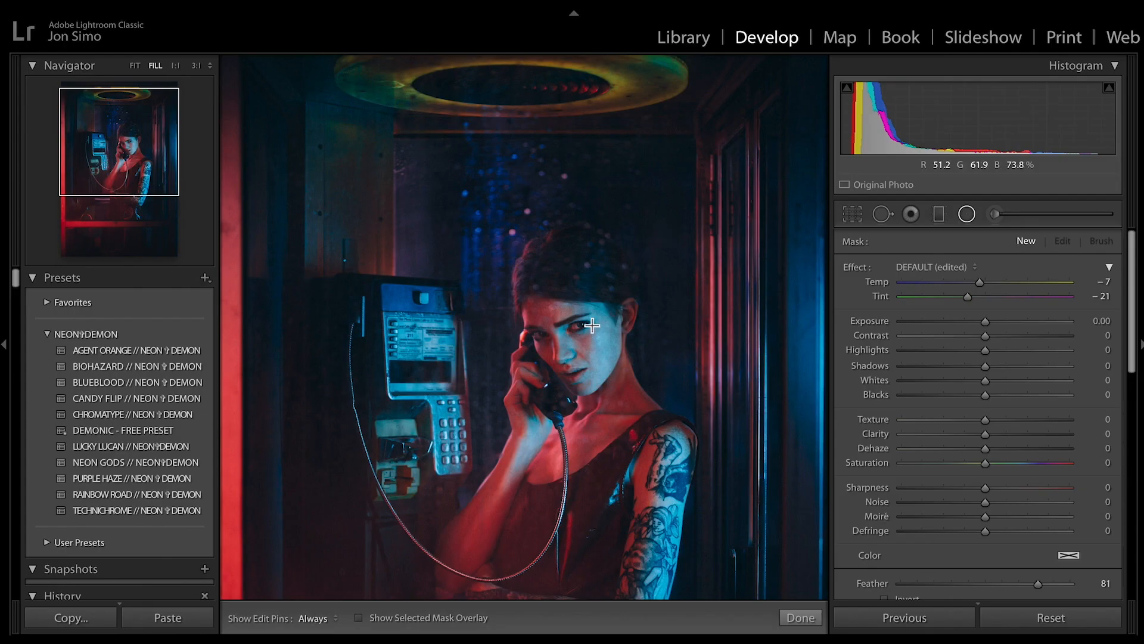
{"action": "left_click_drag", "start_coordinate": [165, 495], "coordinate": [131, 426]}
{"action": "left_click_drag", "start_coordinate": [552, 268], "coordinate": [633, 362]}
{"action": "left_click_drag", "start_coordinate": [554, 271], "coordinate": [591, 292]}
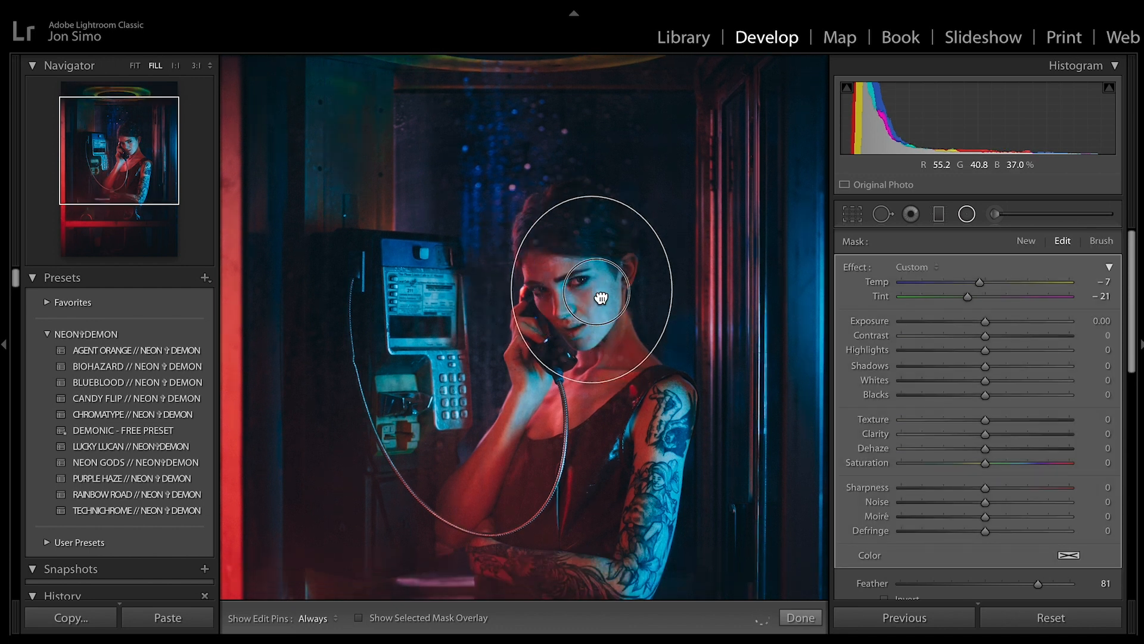
{"action": "scroll", "coordinate": [902, 534], "scroll_direction": "down", "scroll_amount": 2}
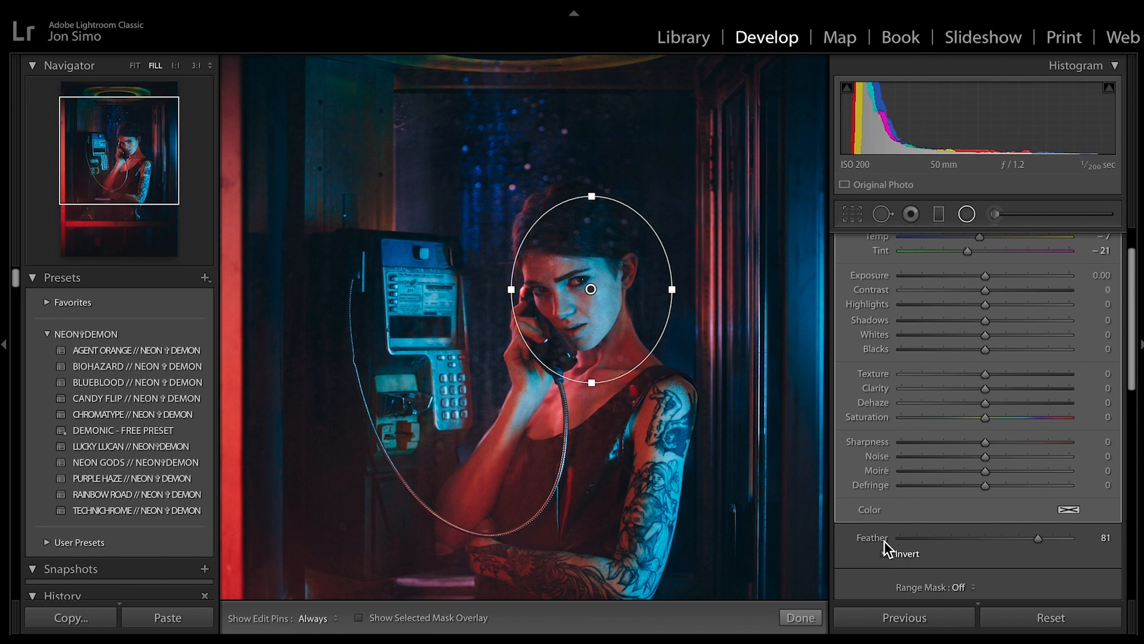
{"action": "left_click", "coordinate": [895, 556]}
{"action": "scroll", "coordinate": [897, 442], "scroll_direction": "up", "scroll_amount": 2}
{"action": "key", "text": "z"}
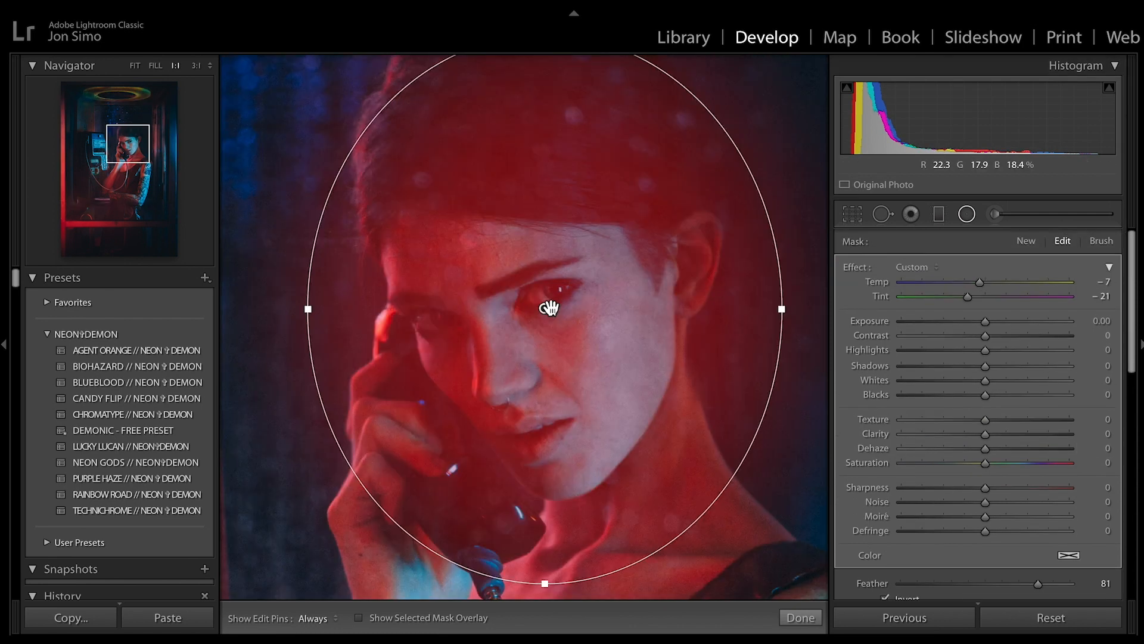
{"action": "left_click_drag", "start_coordinate": [542, 307], "coordinate": [531, 308]}
Step: Set the face filter to Temp 19, Tint 19, Exposure 0.17, Contrast 36, Highlights −23, Clarity 26 and Texture −41
{"action": "mouse_move", "coordinate": [985, 282]}
{"action": "left_mouse_down"}
{"action": "mouse_move", "coordinate": [1002, 283]}
{"action": "mouse_move", "coordinate": [914, 280]}
{"action": "mouse_move", "coordinate": [943, 281]}
{"action": "mouse_move", "coordinate": [931, 298]}
{"action": "mouse_move", "coordinate": [1028, 299]}
{"action": "mouse_move", "coordinate": [957, 282]}
{"action": "mouse_move", "coordinate": [1002, 283]}
{"action": "left_mouse_up"}
{"action": "left_click_drag", "start_coordinate": [984, 350], "coordinate": [990, 317]}
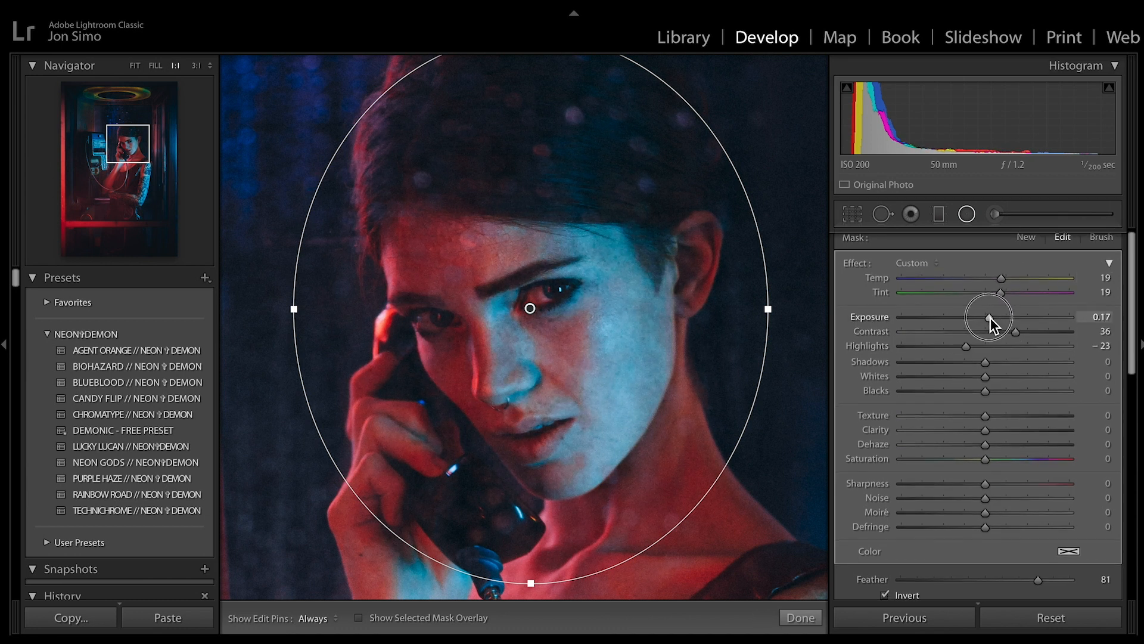
{"action": "scroll", "coordinate": [942, 346], "scroll_direction": "down", "scroll_amount": 3}
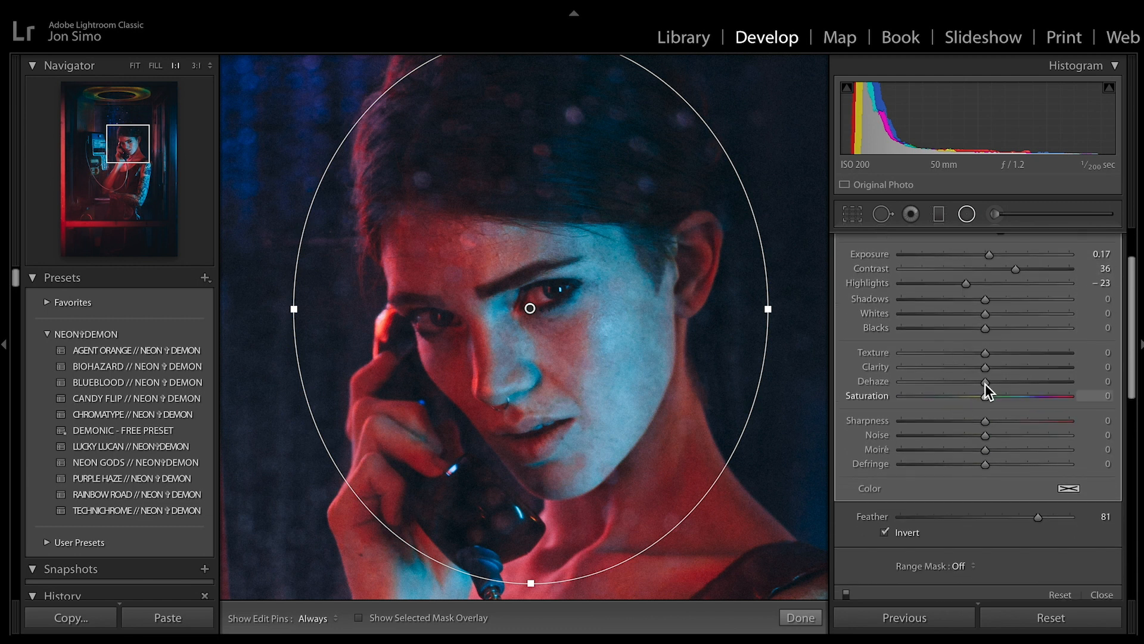
{"action": "left_click_drag", "start_coordinate": [988, 368], "coordinate": [949, 356]}
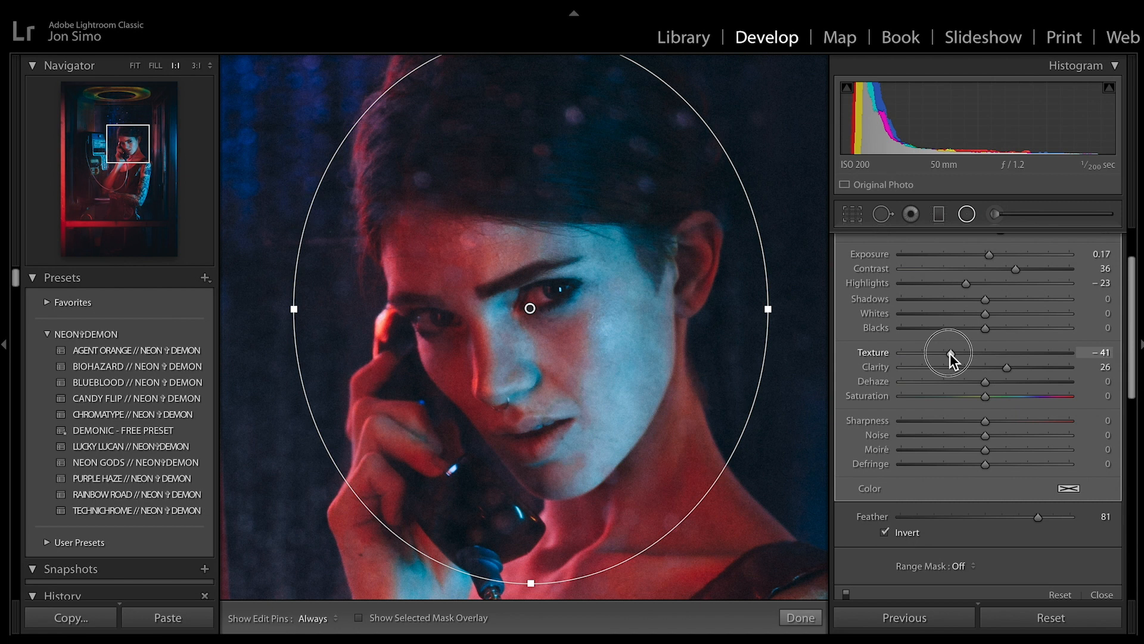
Step: Refine the face filter to Temp −10, Highlights −16 and Saturation −13, and check the wider view of the booth
{"action": "scroll", "coordinate": [953, 354], "scroll_direction": "up", "scroll_amount": 2}
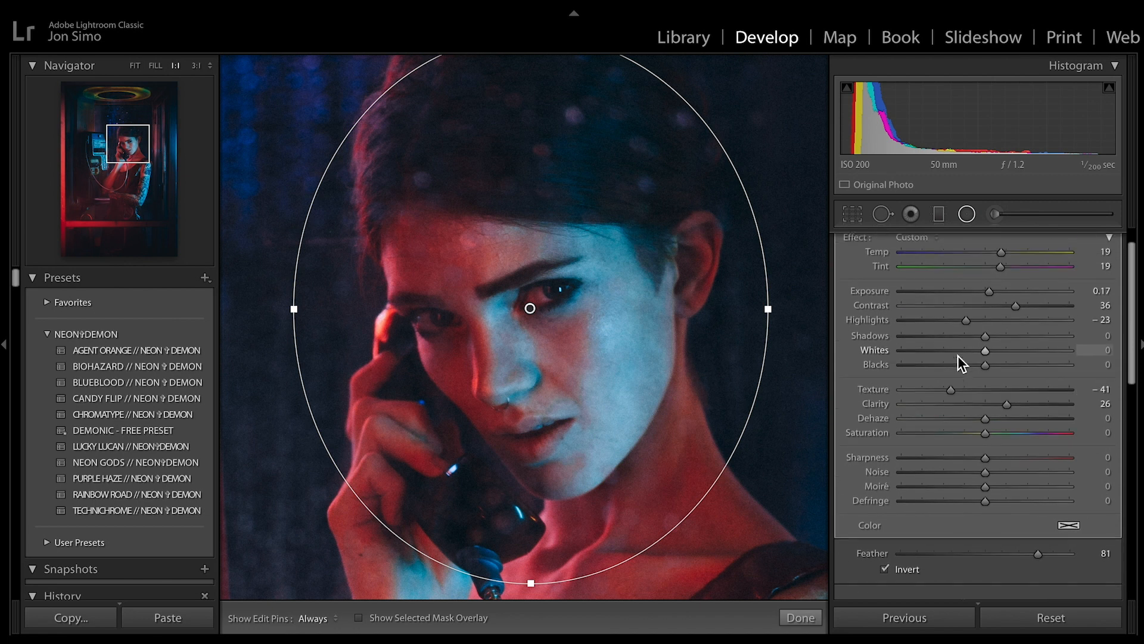
{"action": "left_click", "coordinate": [984, 324]}
{"action": "left_click_drag", "start_coordinate": [994, 327], "coordinate": [974, 323]}
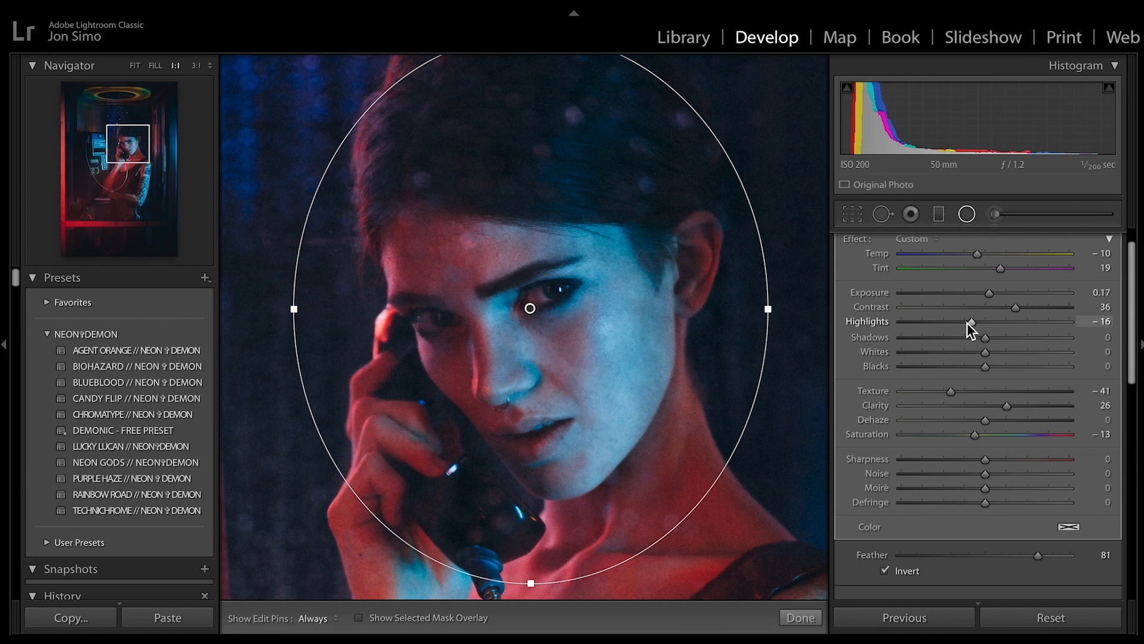
{"action": "key", "text": "z"}
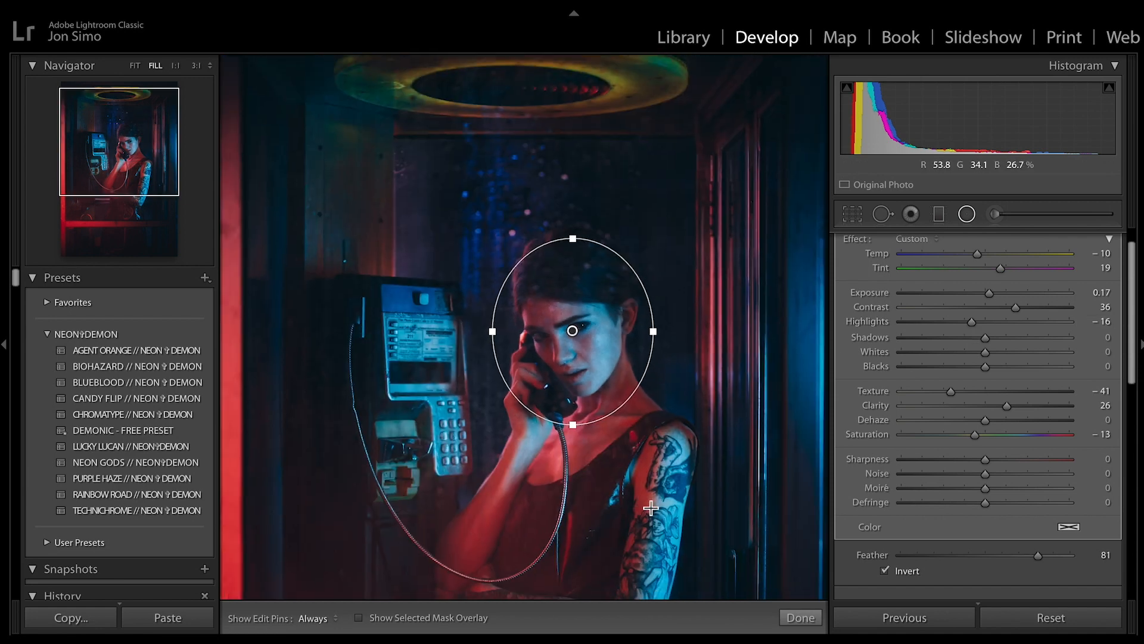
Step: Add a tilted radial filter over the tattooed arm with Temp −28, Exposure 0.26, Contrast 8, Highlights −70, Texture −33 and Clarity 31
{"action": "left_click_drag", "start_coordinate": [667, 515], "coordinate": [707, 474]}
{"action": "left_click_drag", "start_coordinate": [716, 365], "coordinate": [723, 377]}
{"action": "left_click_drag", "start_coordinate": [664, 346], "coordinate": [651, 361]}
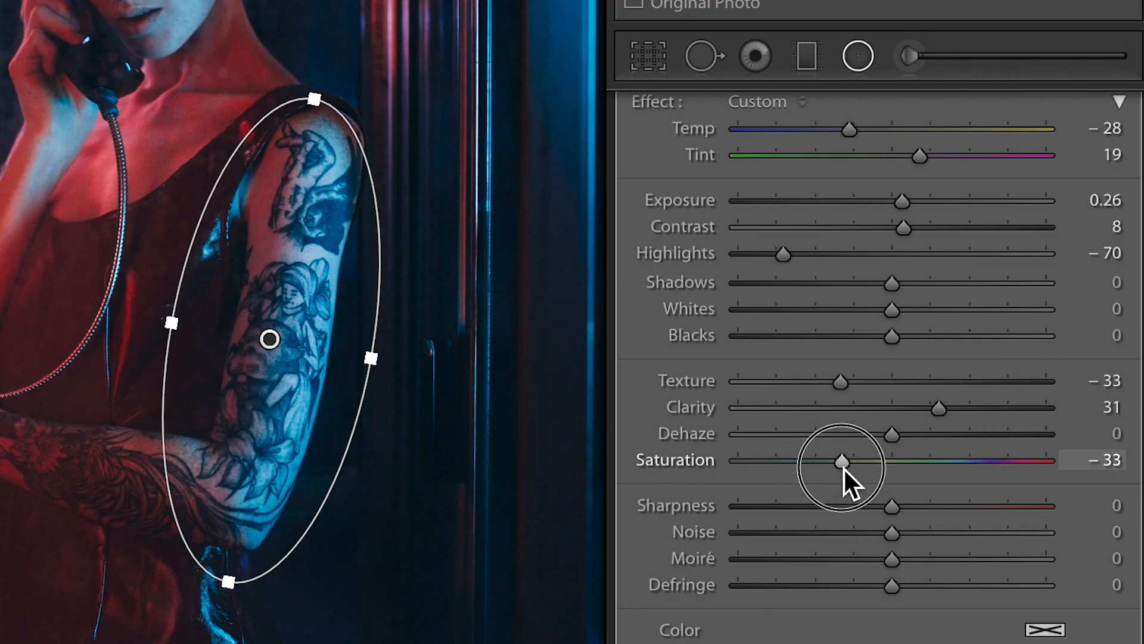
Step: Set the arm filter's Saturation to −26, lower its Highlights a little further, and finish the radial filter edit
{"action": "left_click_drag", "start_coordinate": [958, 436], "coordinate": [965, 435]}
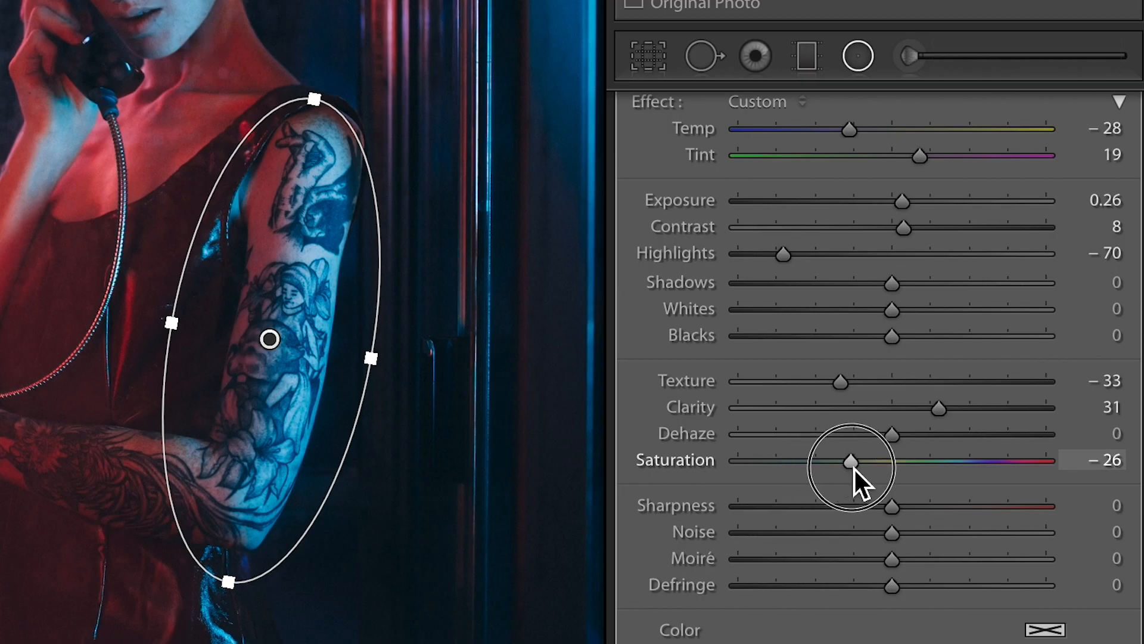
{"action": "left_click_drag", "start_coordinate": [777, 253], "coordinate": [756, 255]}
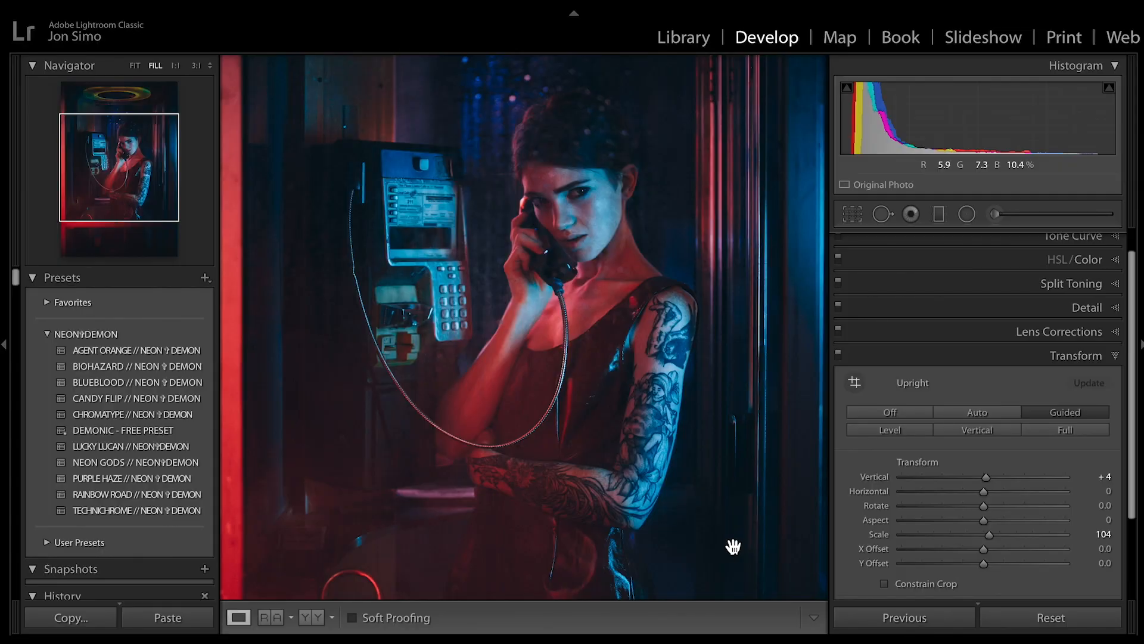
{"action": "left_click", "coordinate": [733, 546]}
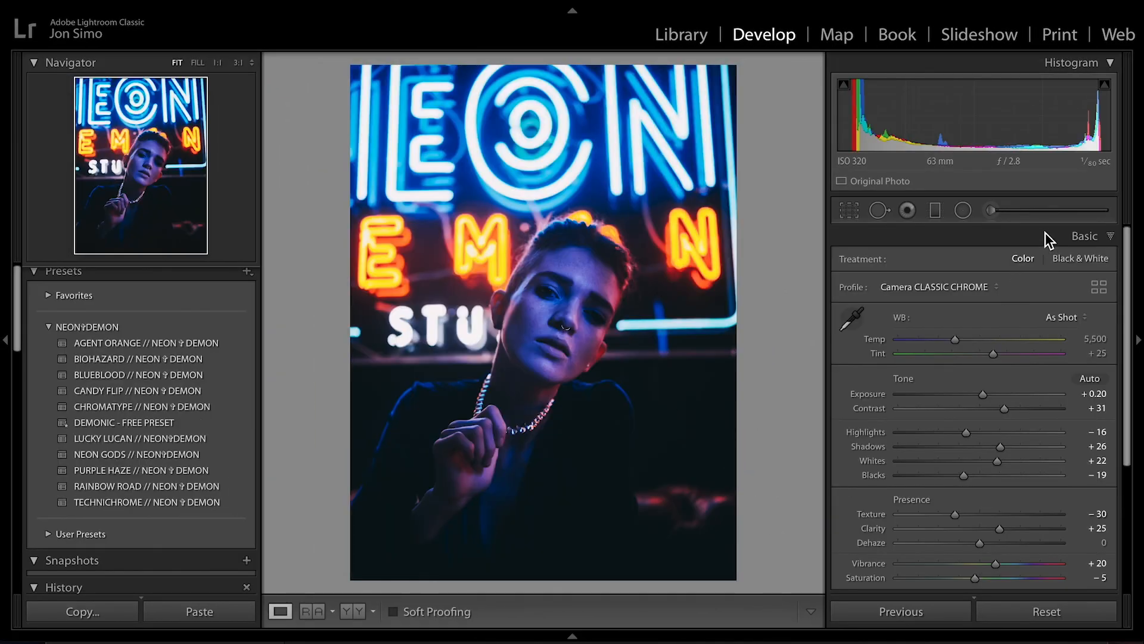
Step: On the neon-sign portrait, add an inverted radial filter beside the face, over the sign's right part, with Feather 100
{"action": "left_click", "coordinate": [963, 210]}
{"action": "left_click_drag", "start_coordinate": [599, 322], "coordinate": [724, 435]}
{"action": "left_click_drag", "start_coordinate": [606, 324], "coordinate": [656, 314]}
{"action": "scroll", "coordinate": [856, 553], "scroll_direction": "down", "scroll_amount": 2}
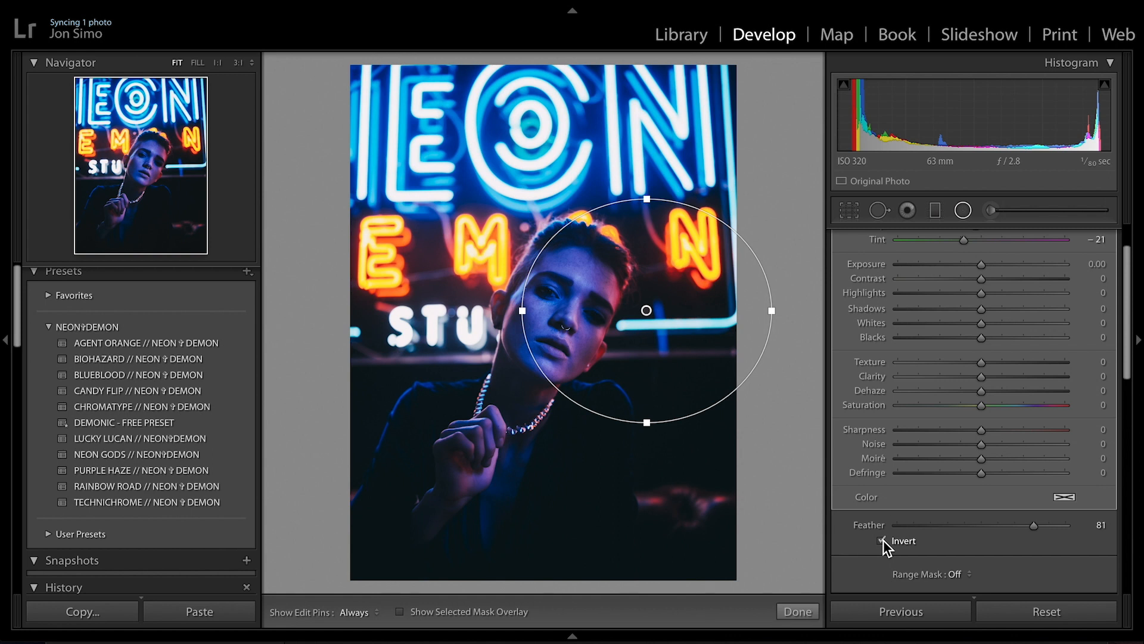
{"action": "left_click_drag", "start_coordinate": [1076, 527], "coordinate": [1089, 528]}
Step: Set the filter's Dehaze to −40, enlarge the ellipse, and shift it toward the portrait's right edge
{"action": "left_click_drag", "start_coordinate": [980, 391], "coordinate": [879, 409]}
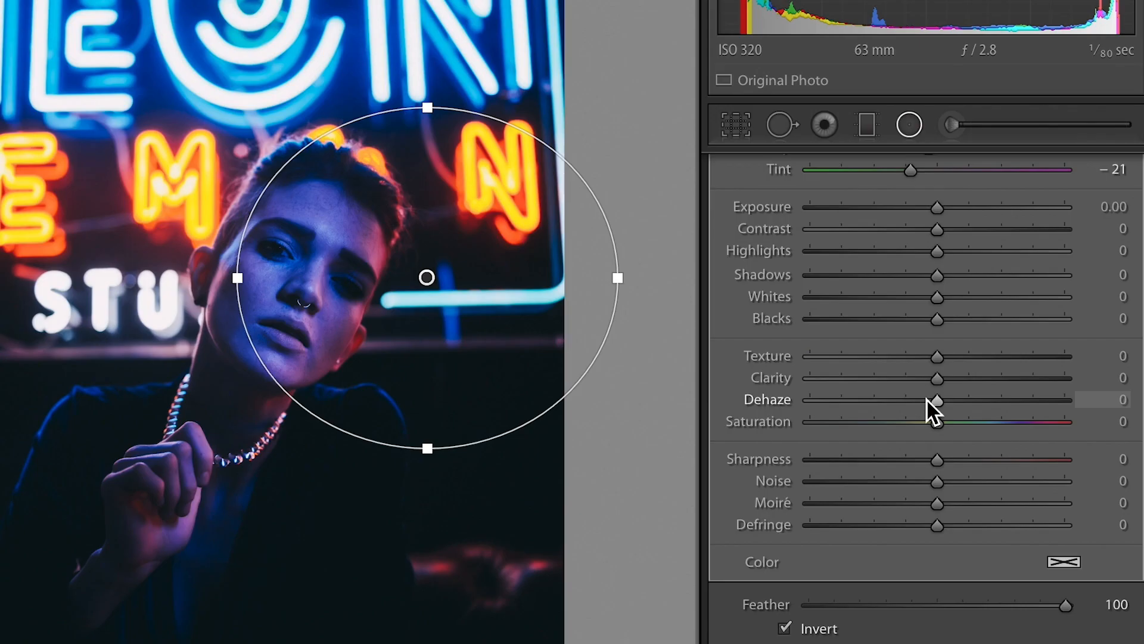
{"action": "left_click_drag", "start_coordinate": [240, 278], "coordinate": [194, 277]}
{"action": "left_click_drag", "start_coordinate": [428, 94], "coordinate": [426, 25]}
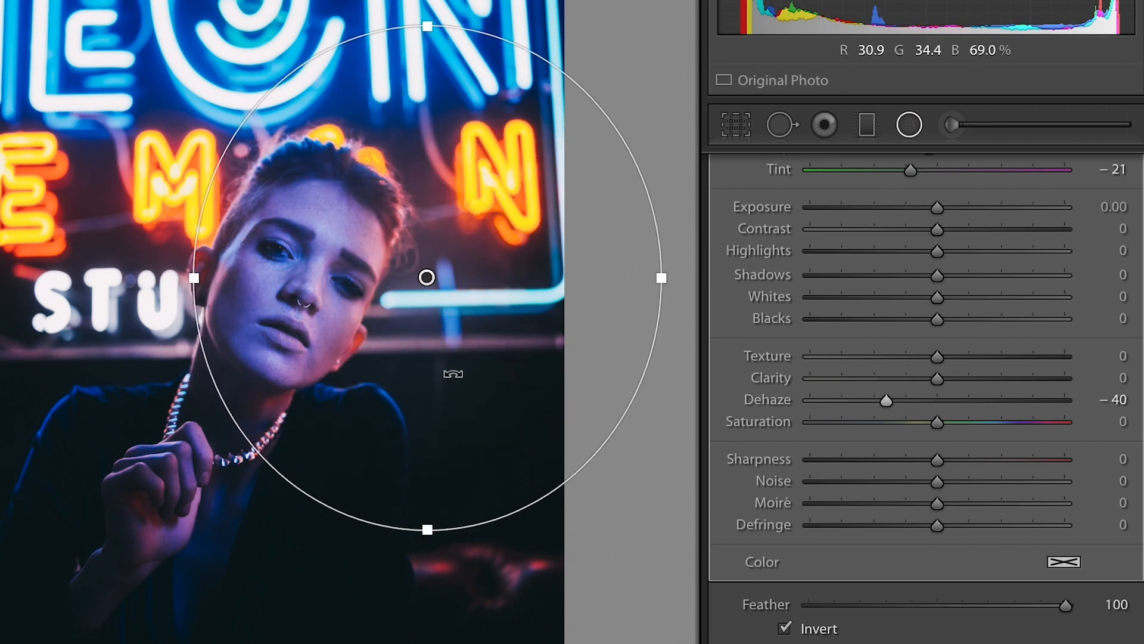
{"action": "left_click_drag", "start_coordinate": [429, 276], "coordinate": [486, 300]}
{"action": "scroll", "coordinate": [907, 361], "scroll_direction": "up", "scroll_amount": 2}
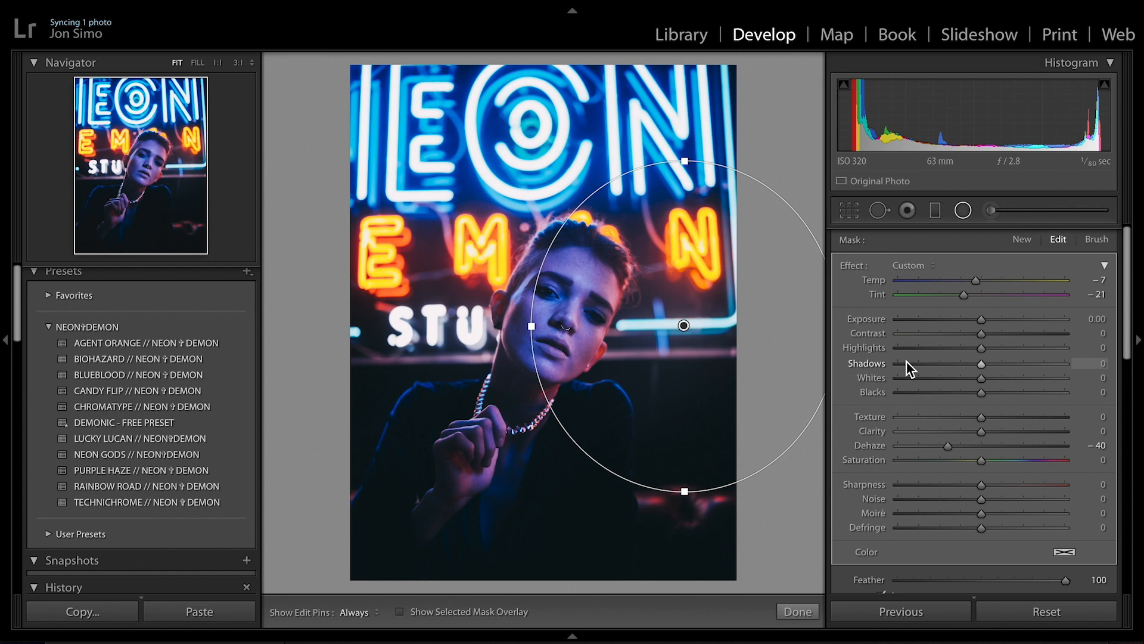
Step: Raise the right-hand filter's Contrast, fine-tune its Temp, and slightly increase its Saturation
{"action": "left_click_drag", "start_coordinate": [981, 331], "coordinate": [1029, 335]}
{"action": "left_click", "coordinate": [991, 278]}
{"action": "mouse_move", "coordinate": [992, 277]}
{"action": "left_mouse_down"}
{"action": "mouse_move", "coordinate": [979, 277]}
{"action": "mouse_move", "coordinate": [1004, 279]}
{"action": "mouse_move", "coordinate": [974, 295]}
{"action": "left_mouse_up"}
{"action": "left_click_drag", "start_coordinate": [981, 458], "coordinate": [991, 458]}
Step: Add a second radial filter over the left neon lettering, lower its Dehaze, and compare the portrait with its unedited version
{"action": "left_click_drag", "start_coordinate": [393, 291], "coordinate": [538, 435]}
{"action": "left_click_drag", "start_coordinate": [403, 301], "coordinate": [443, 319]}
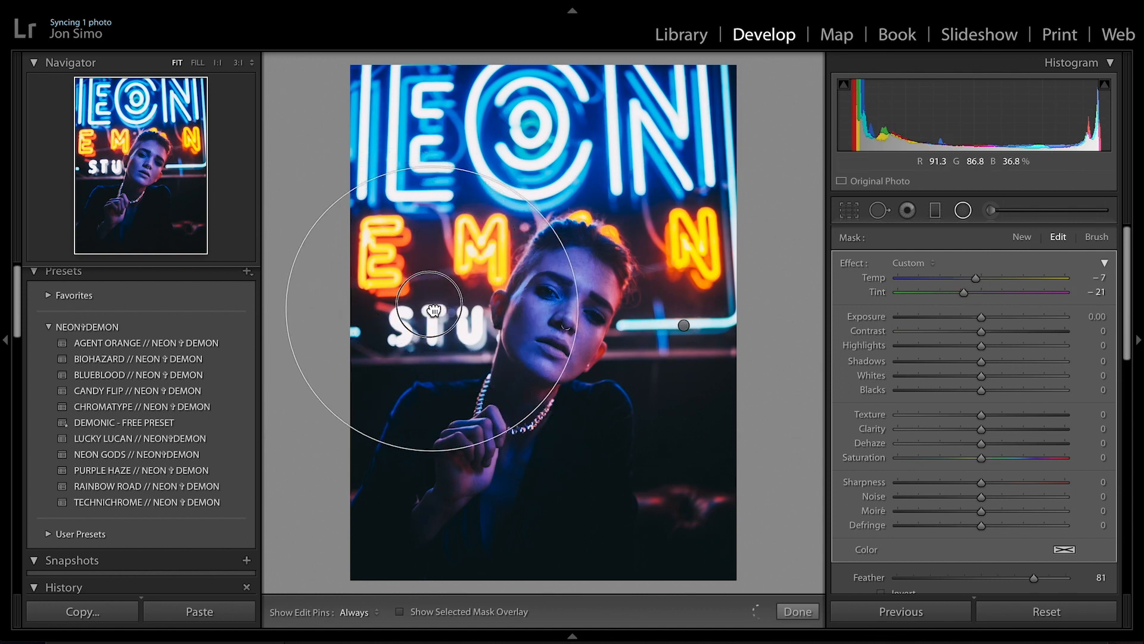
{"action": "left_click_drag", "start_coordinate": [982, 443], "coordinate": [960, 446]}
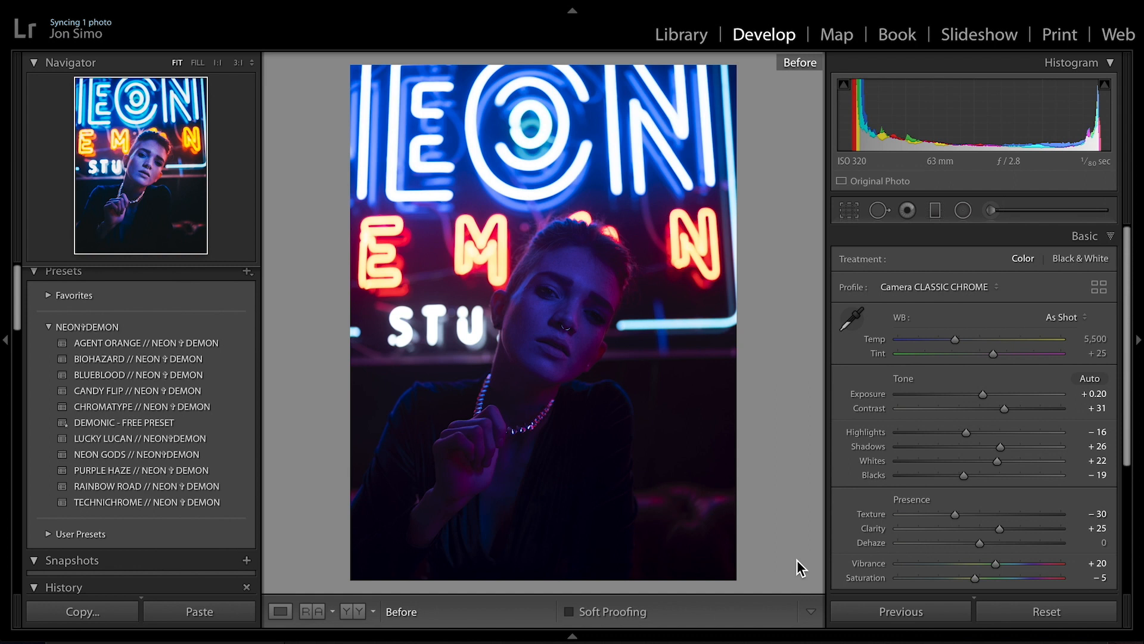
{"action": "key", "text": "backslash"}
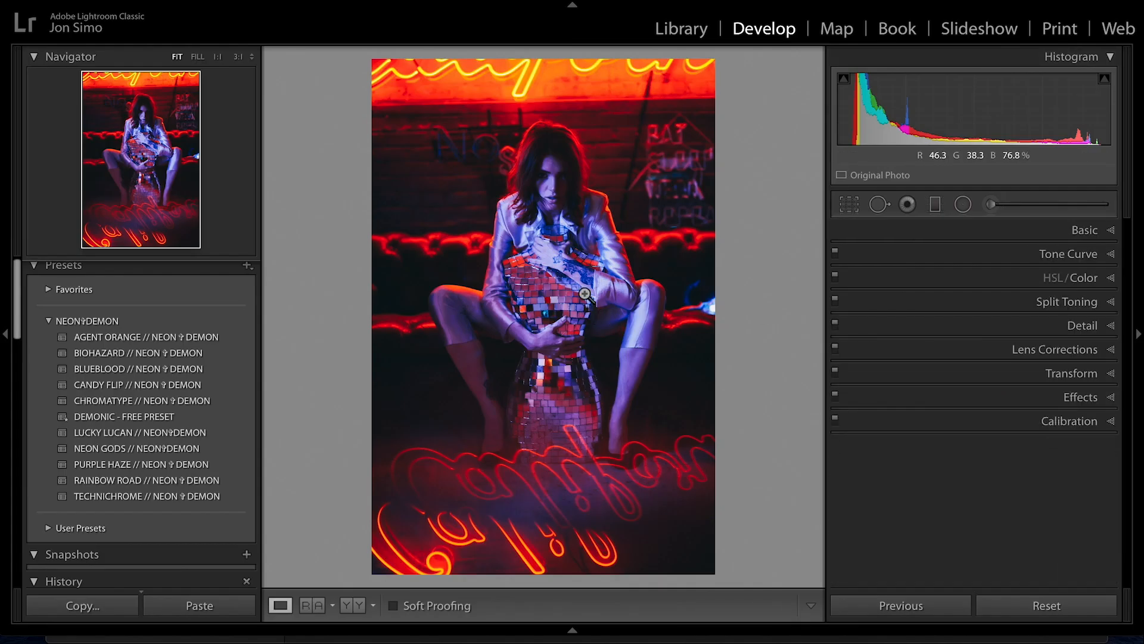
Step: On the red neon photo, check the face up close and set Sharpening Masking to 47 using the mask preview
{"action": "left_click", "coordinate": [545, 205]}
{"action": "left_click_drag", "start_coordinate": [544, 197], "coordinate": [551, 379]}
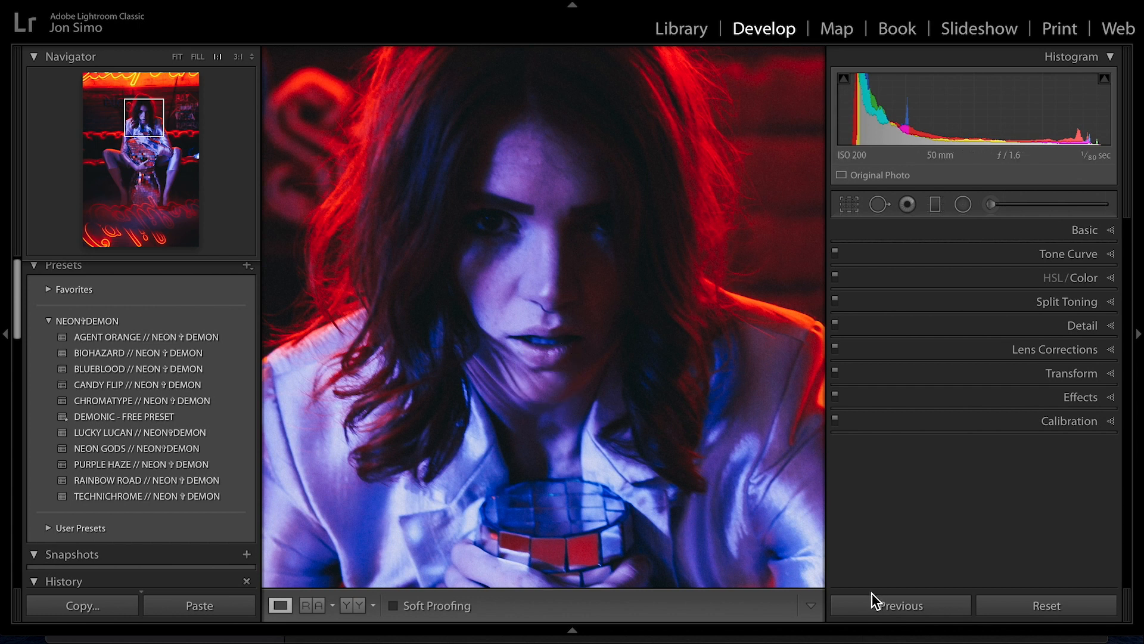
{"action": "left_click", "coordinate": [540, 364]}
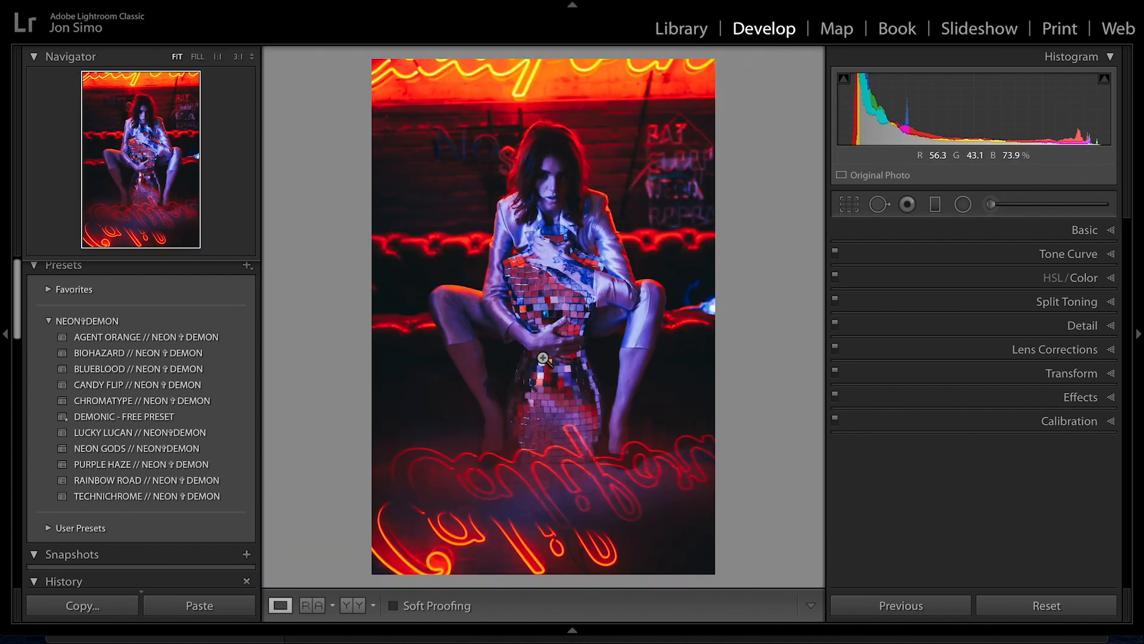
{"action": "left_click", "coordinate": [1079, 326]}
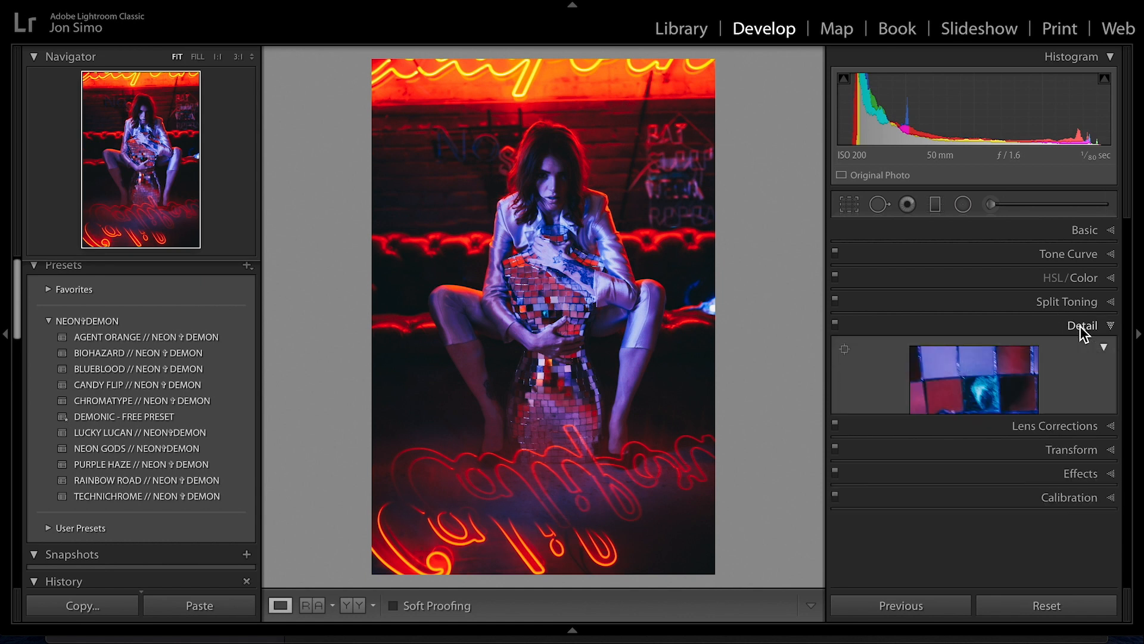
{"action": "scroll", "coordinate": [1032, 422], "scroll_direction": "down", "scroll_amount": 2}
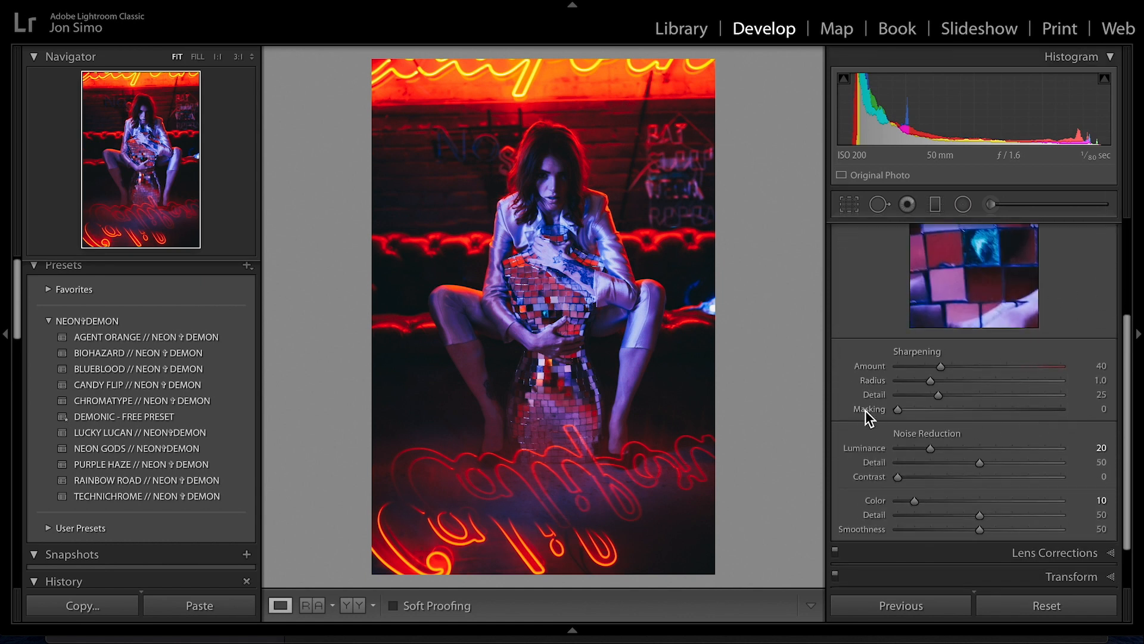
{"action": "key", "text": "alt"}
{"action": "mouse_move", "coordinate": [899, 410]}
{"action": "left_mouse_down"}
{"action": "mouse_move", "coordinate": [1042, 413]}
{"action": "mouse_move", "coordinate": [903, 412]}
{"action": "left_mouse_up"}
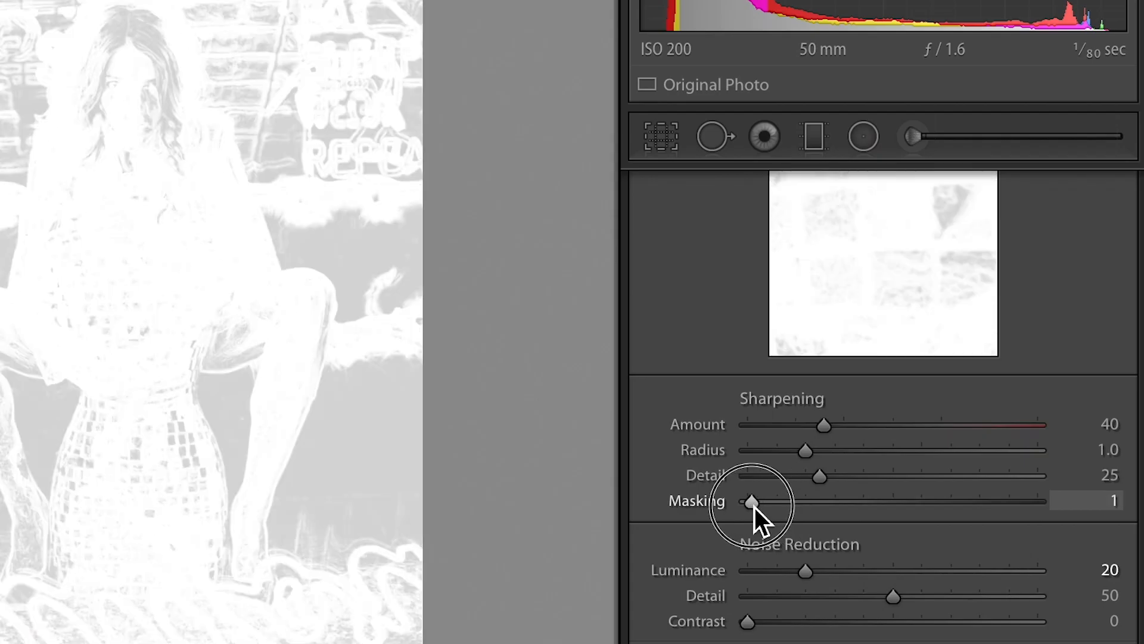
{"action": "left_click_drag", "start_coordinate": [754, 507], "coordinate": [883, 506]}
{"action": "key", "text": "alt"}
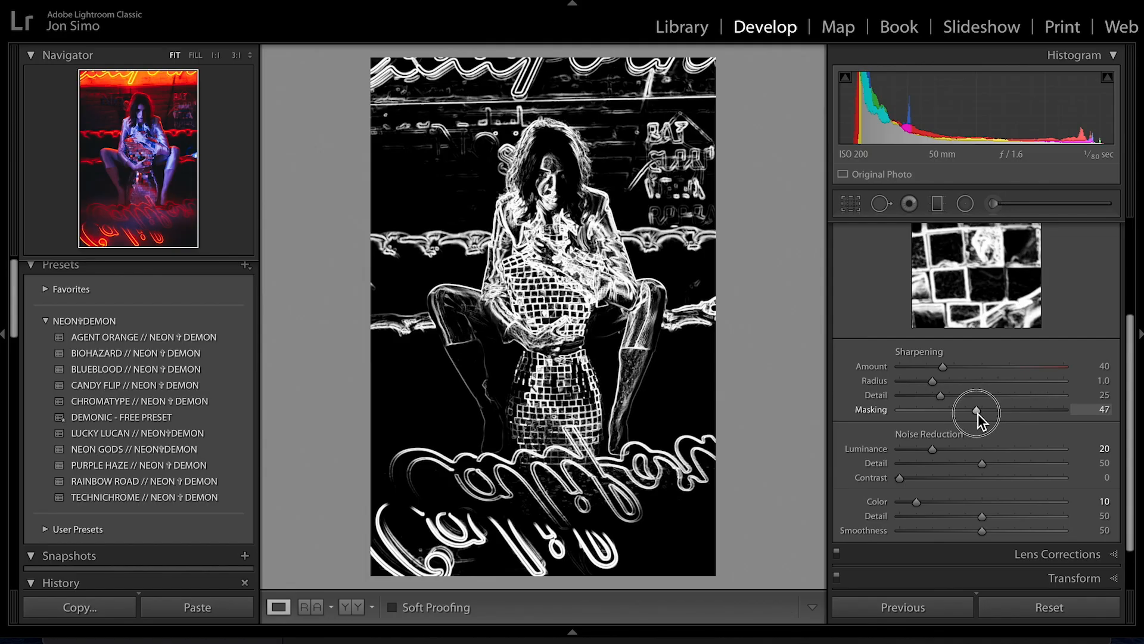
{"action": "left_click_drag", "start_coordinate": [977, 413], "coordinate": [971, 413]}
{"action": "key", "text": "alt"}
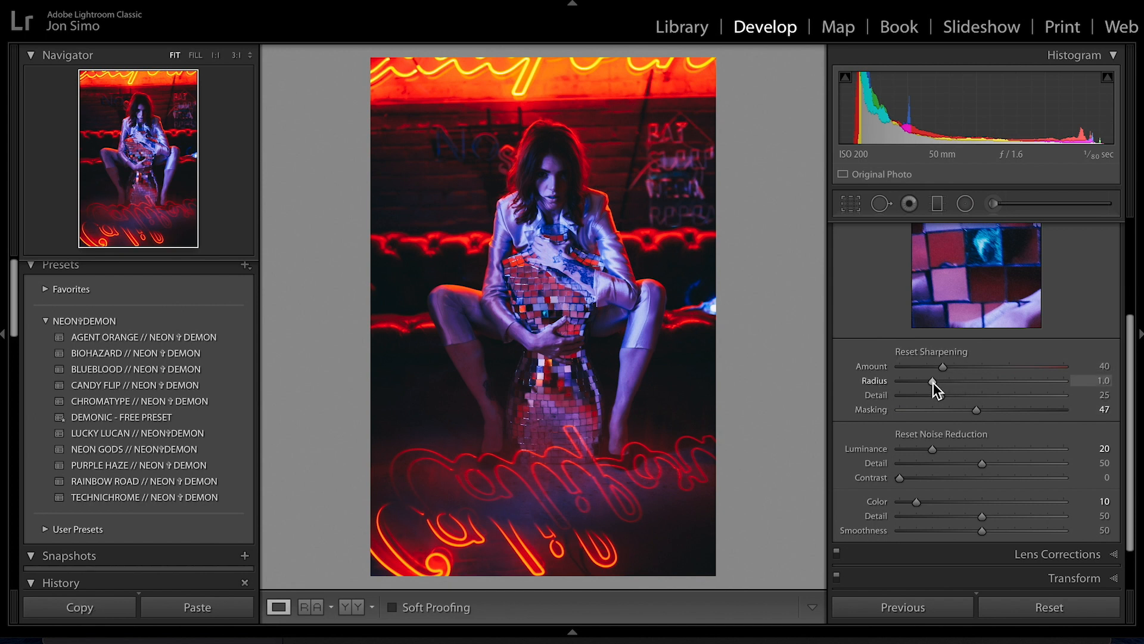
Step: Try a Sharpening Radius of 1.7 with a much stronger Detail on the face, and reset both values
{"action": "left_click_drag", "start_coordinate": [987, 384], "coordinate": [981, 383]}
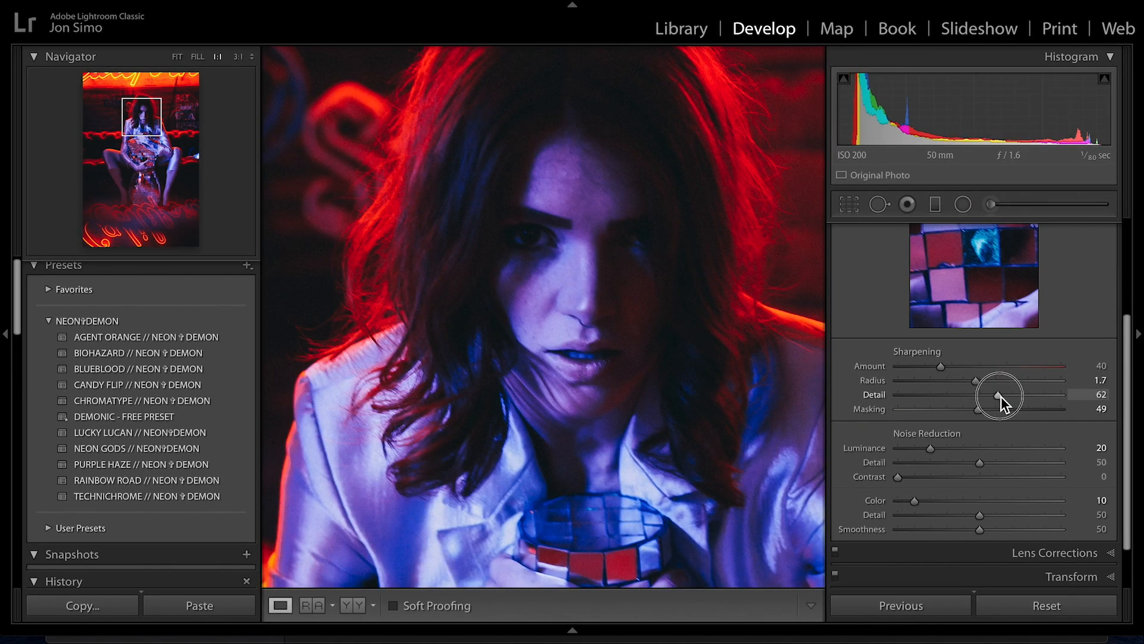
{"action": "left_click_drag", "start_coordinate": [1000, 396], "coordinate": [1067, 395]}
{"action": "double_click", "coordinate": [875, 382]}
{"action": "double_click", "coordinate": [875, 395]}
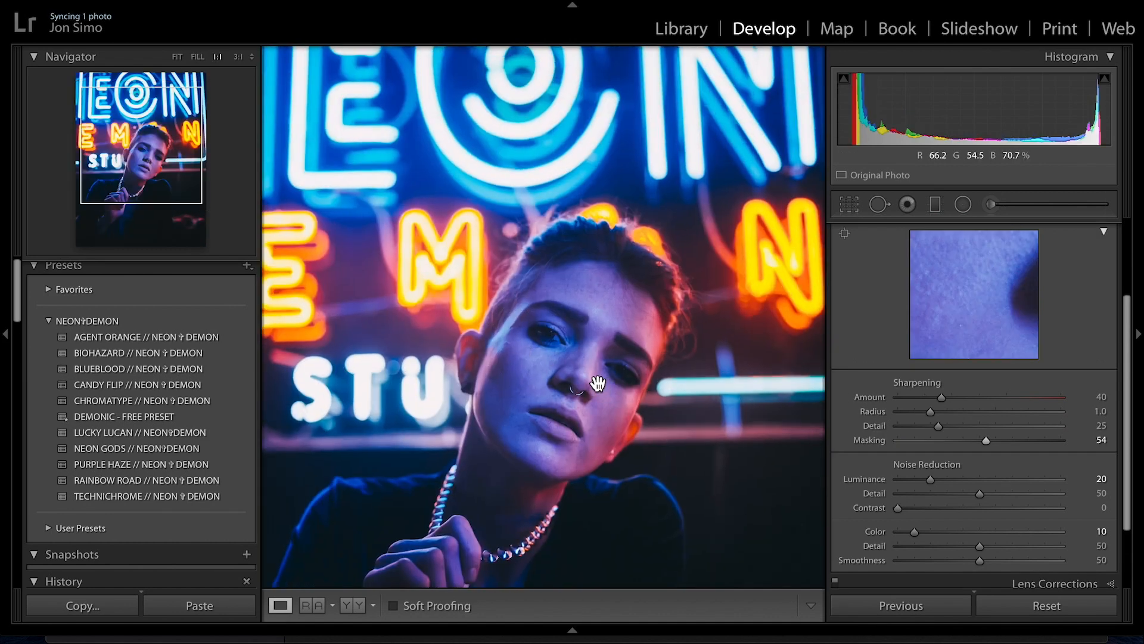
Step: Check the neon-sign portrait up close and set its Sharpening to Amount 150, Radius 2.1, Detail 0 and Masking 0
{"action": "left_click_drag", "start_coordinate": [596, 383], "coordinate": [554, 383]}
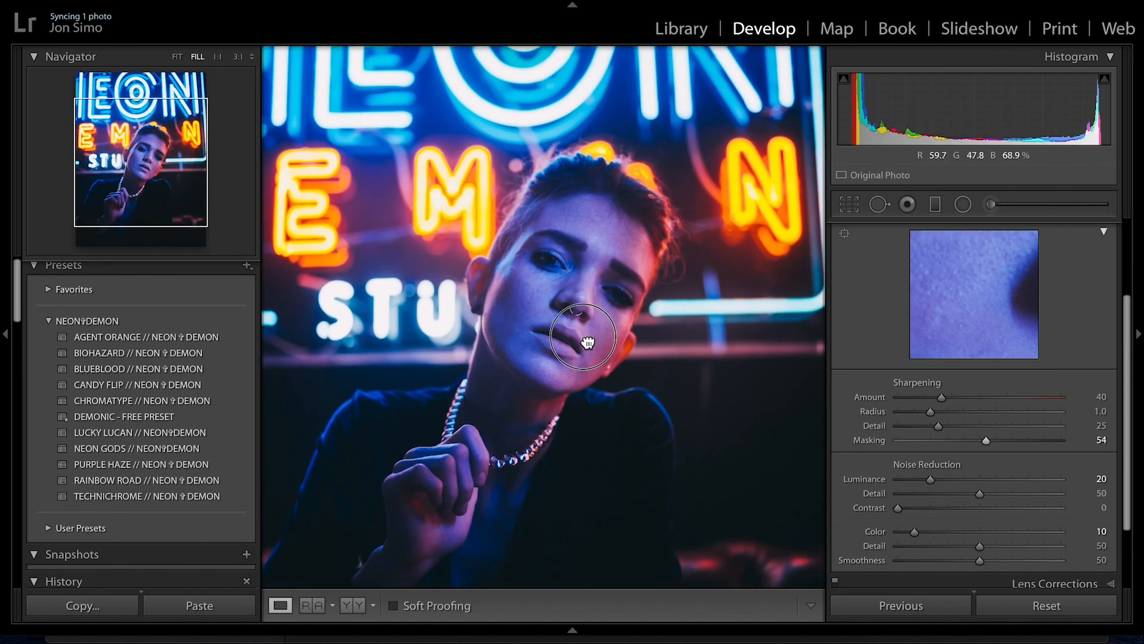
{"action": "left_click", "coordinate": [482, 332]}
{"action": "left_click_drag", "start_coordinate": [707, 321], "coordinate": [327, 400]}
{"action": "left_click_drag", "start_coordinate": [636, 170], "coordinate": [462, 235]}
{"action": "left_click_drag", "start_coordinate": [611, 524], "coordinate": [684, 401]}
{"action": "left_click_drag", "start_coordinate": [980, 441], "coordinate": [1052, 438]}
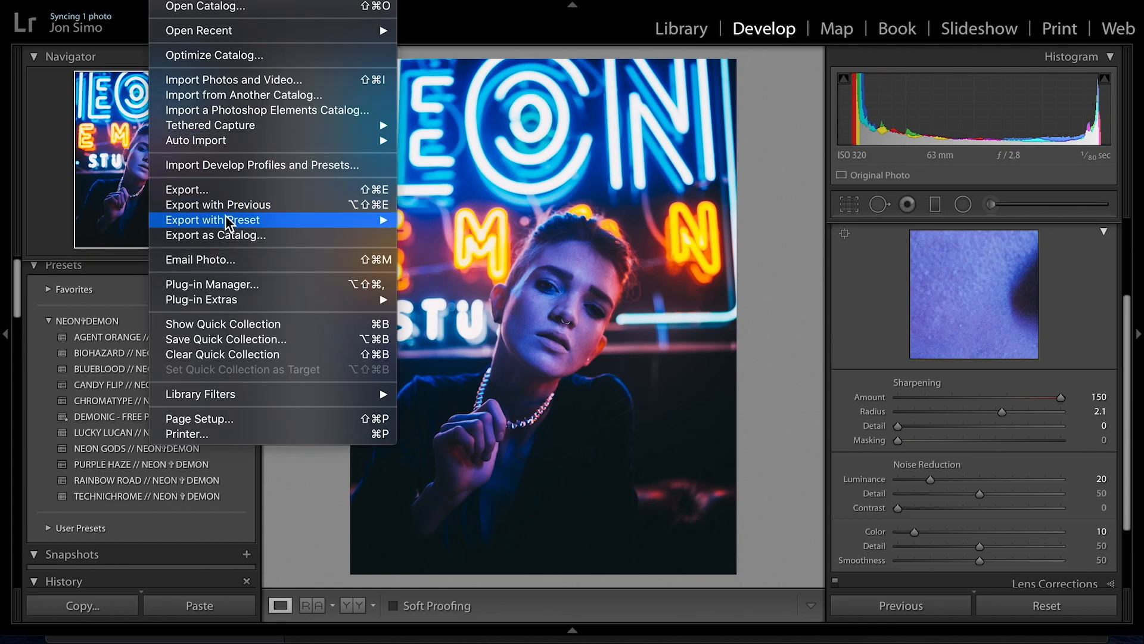
Step: Open the export settings for the neon-sign portrait and enable output sharpening for Screen with the Standard amount
{"action": "left_click", "coordinate": [224, 192]}
{"action": "scroll", "coordinate": [452, 304], "scroll_direction": "down", "scroll_amount": 1}
{"action": "scroll", "coordinate": [377, 303], "scroll_direction": "down", "scroll_amount": 4}
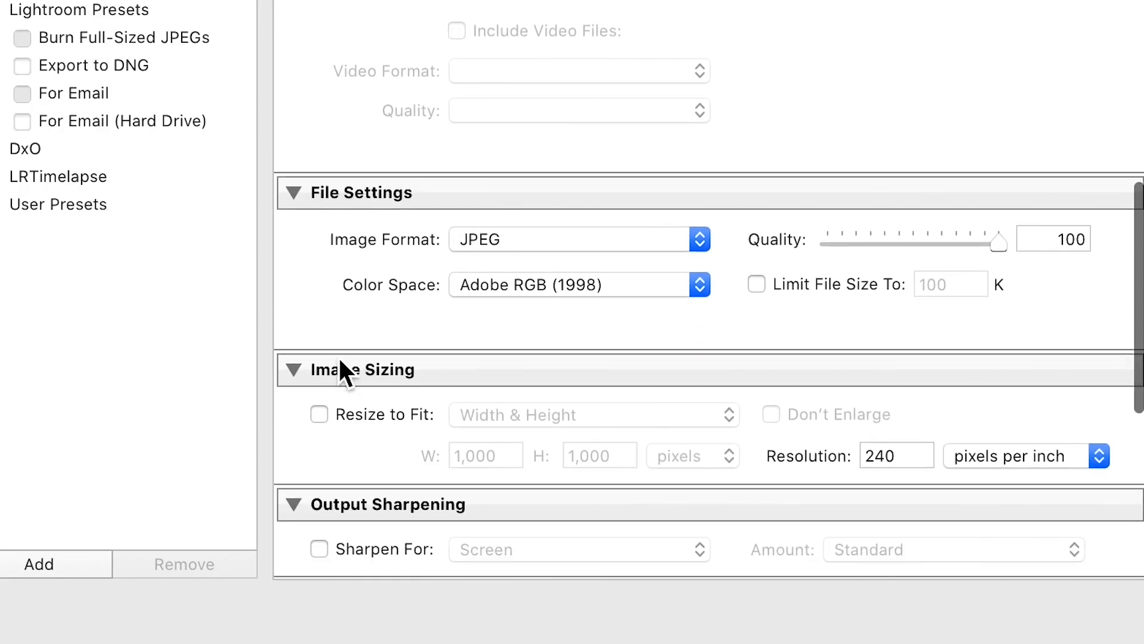
{"action": "scroll", "coordinate": [340, 360], "scroll_direction": "down", "scroll_amount": 5}
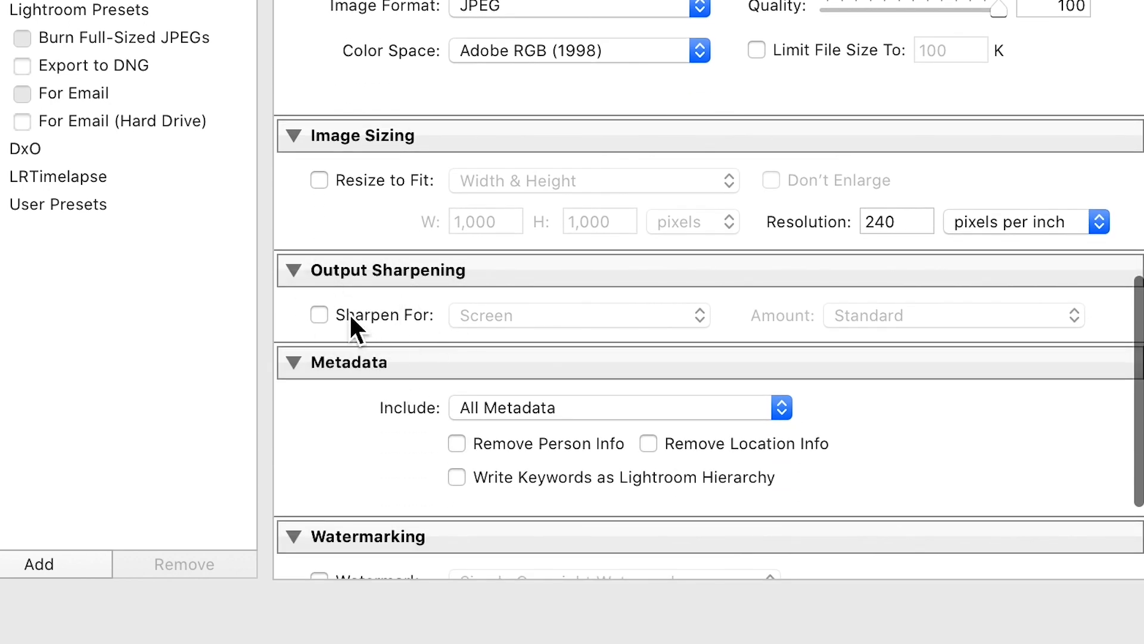
{"action": "left_click", "coordinate": [321, 314]}
{"action": "left_click", "coordinate": [573, 311]}
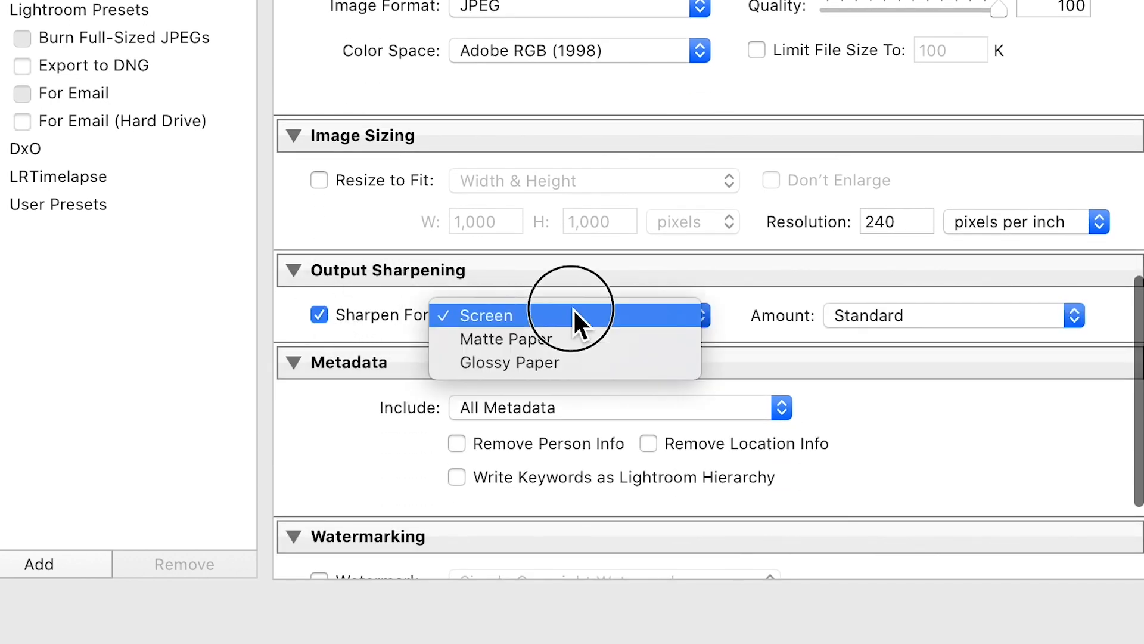
{"action": "left_click", "coordinate": [581, 315]}
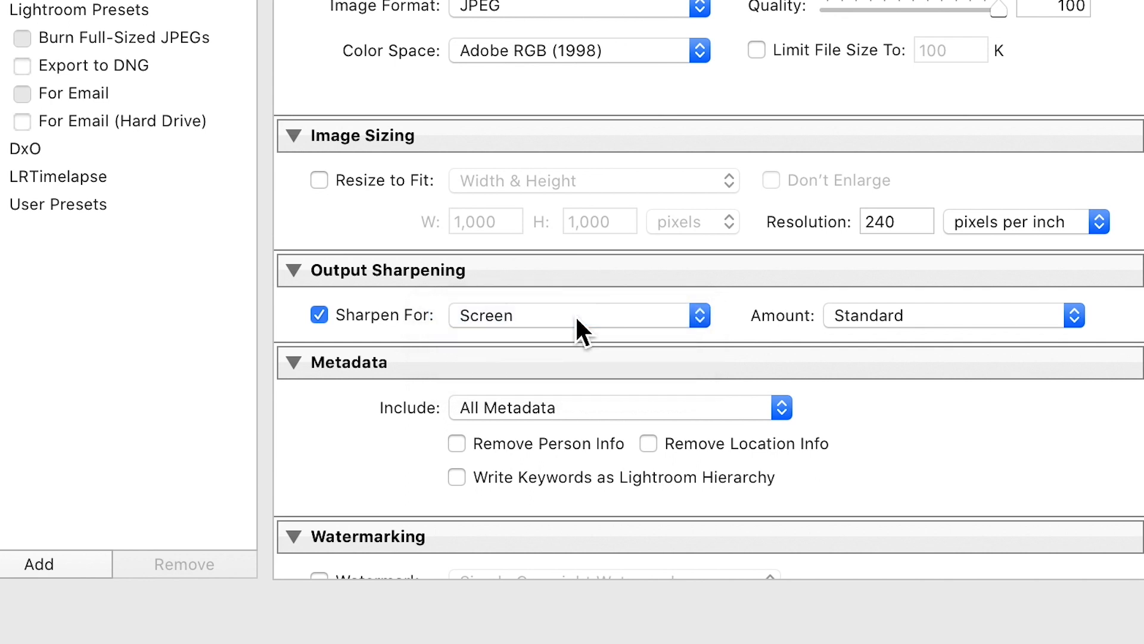
{"action": "left_click", "coordinate": [965, 317]}
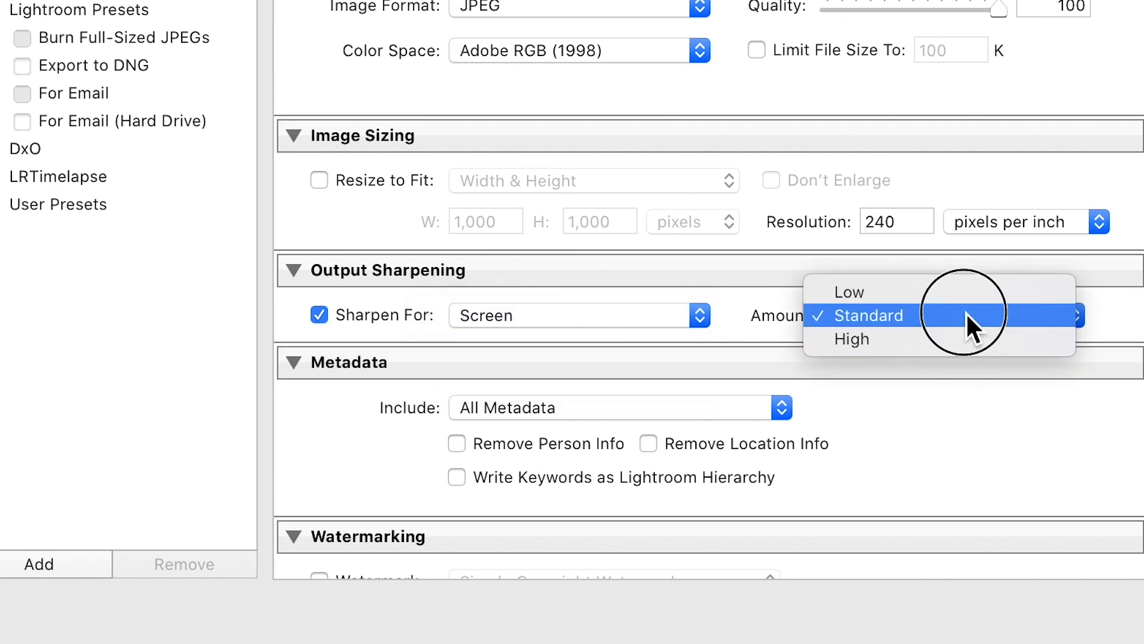
{"action": "left_click", "coordinate": [955, 316]}
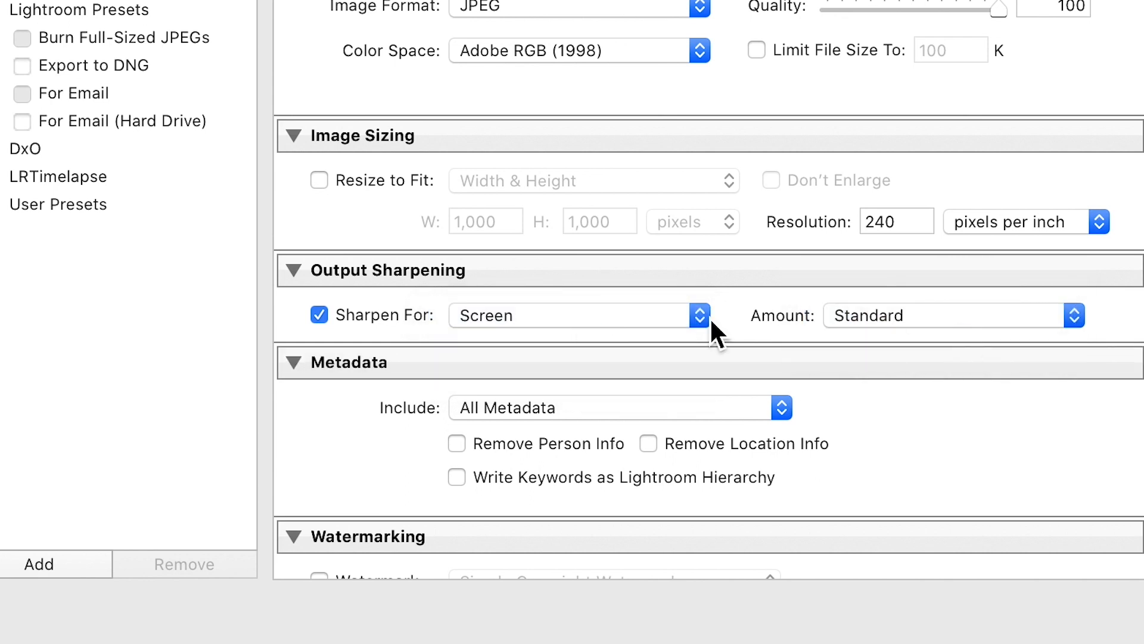
Step: Set the exported JPEG's color space to sRGB
{"action": "scroll", "coordinate": [398, 348], "scroll_direction": "up", "scroll_amount": 5}
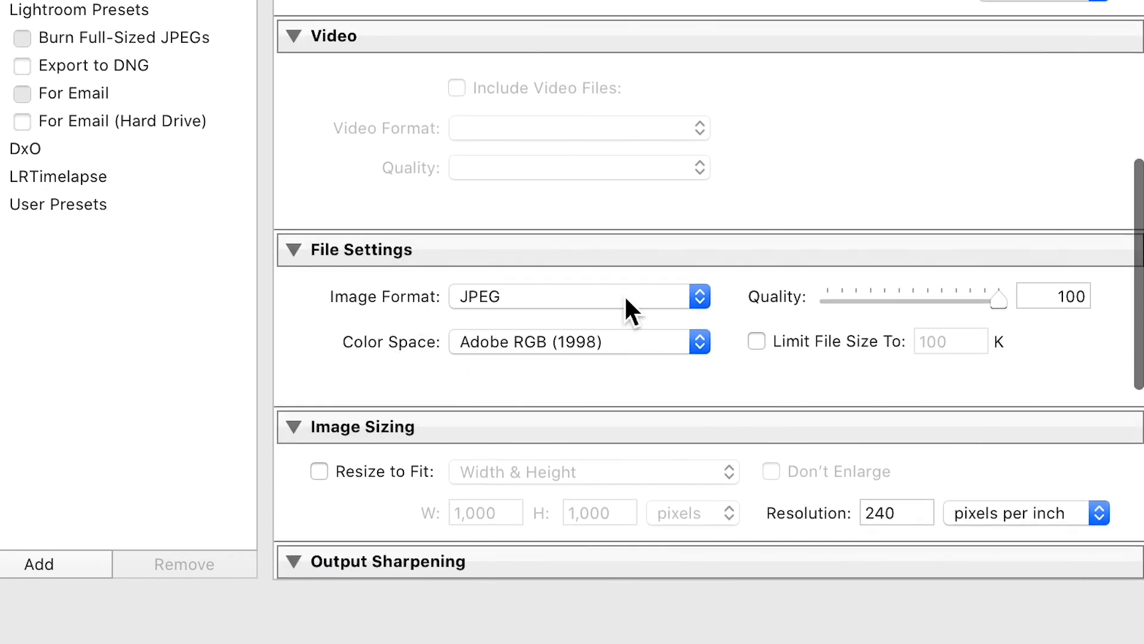
{"action": "left_click_drag", "start_coordinate": [581, 337], "coordinate": [482, 294]}
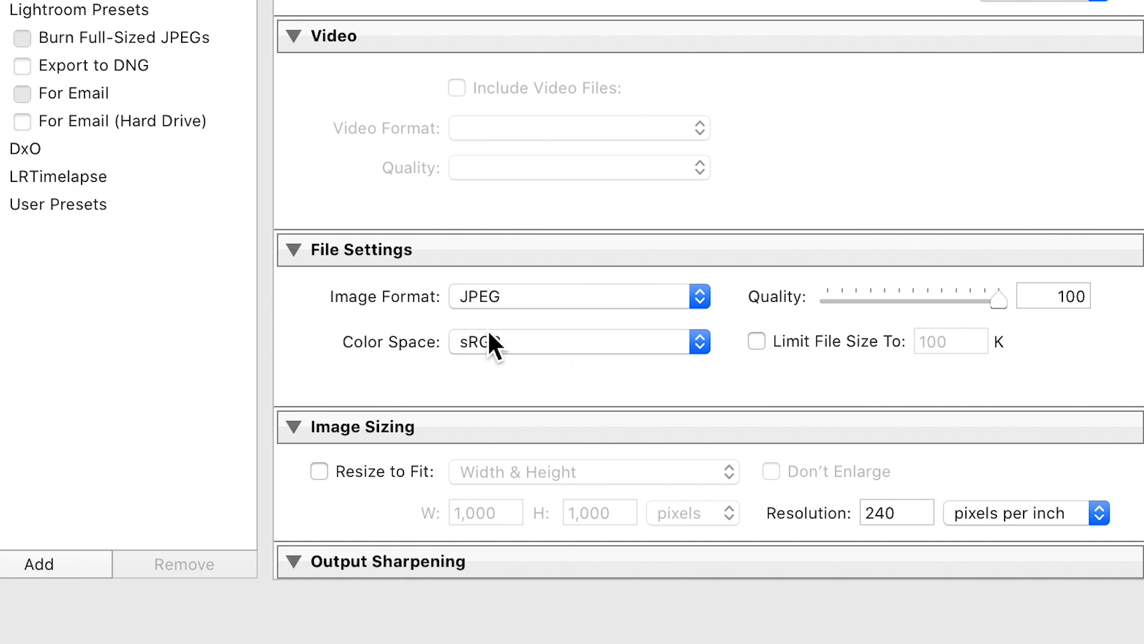
{"action": "scroll", "coordinate": [429, 332], "scroll_direction": "up", "scroll_amount": 3}
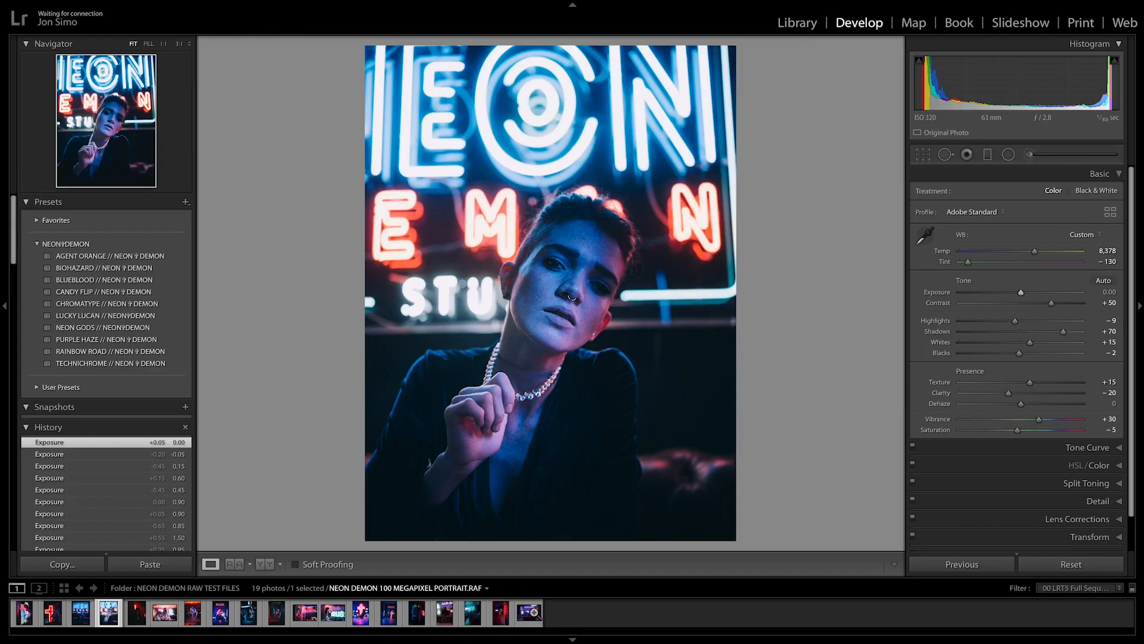
Step: Open the "Seek No Approval" neon photo with the filmstrip hidden and import the preset file DEMONIC - FREE PRESET.xmp
{"action": "left_click", "coordinate": [530, 612]}
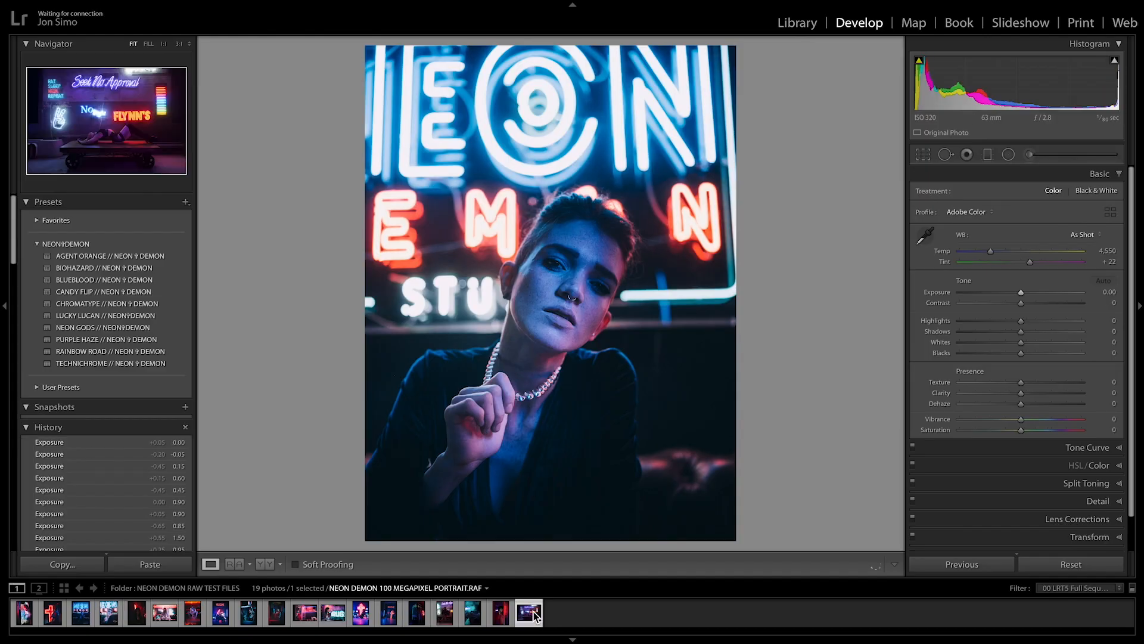
{"action": "left_click", "coordinate": [573, 638]}
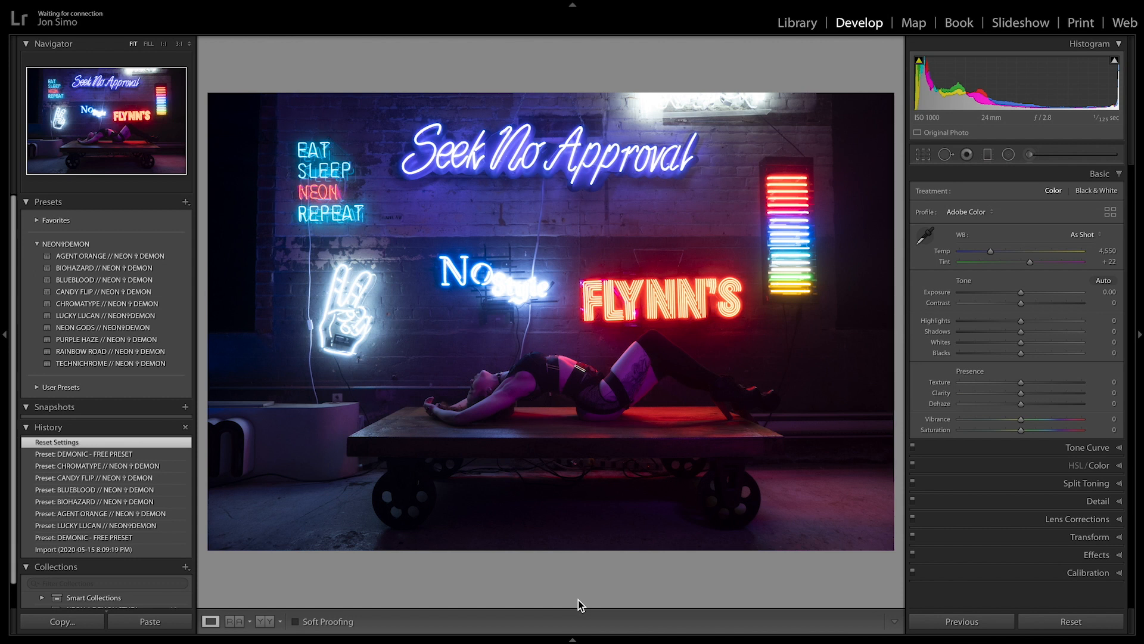
{"action": "left_click", "coordinate": [185, 204]}
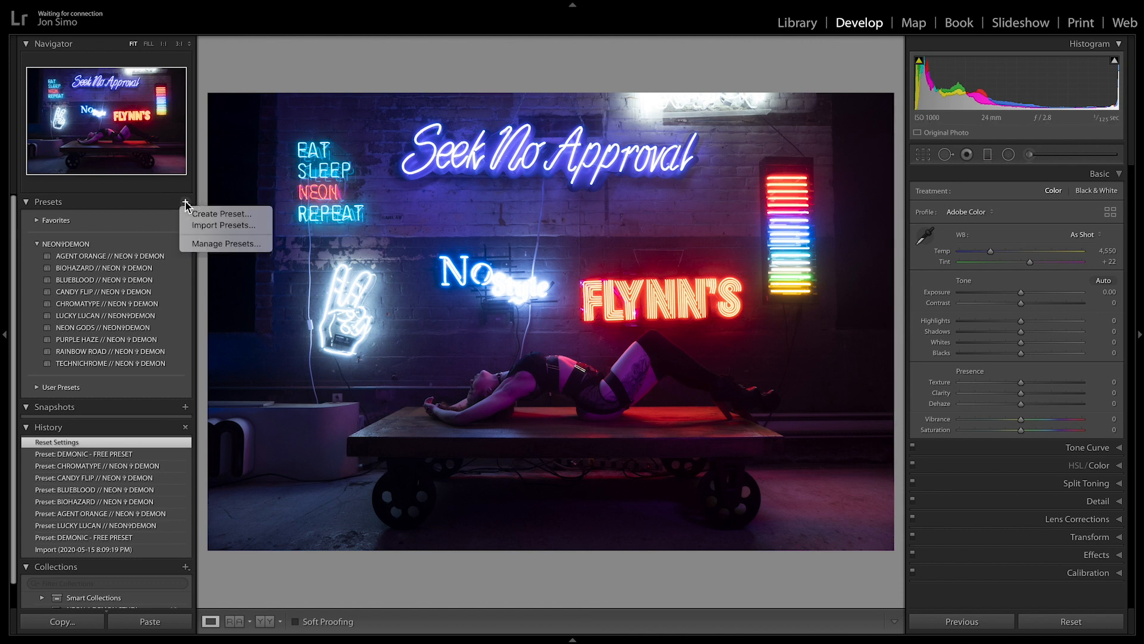
{"action": "left_click", "coordinate": [244, 227]}
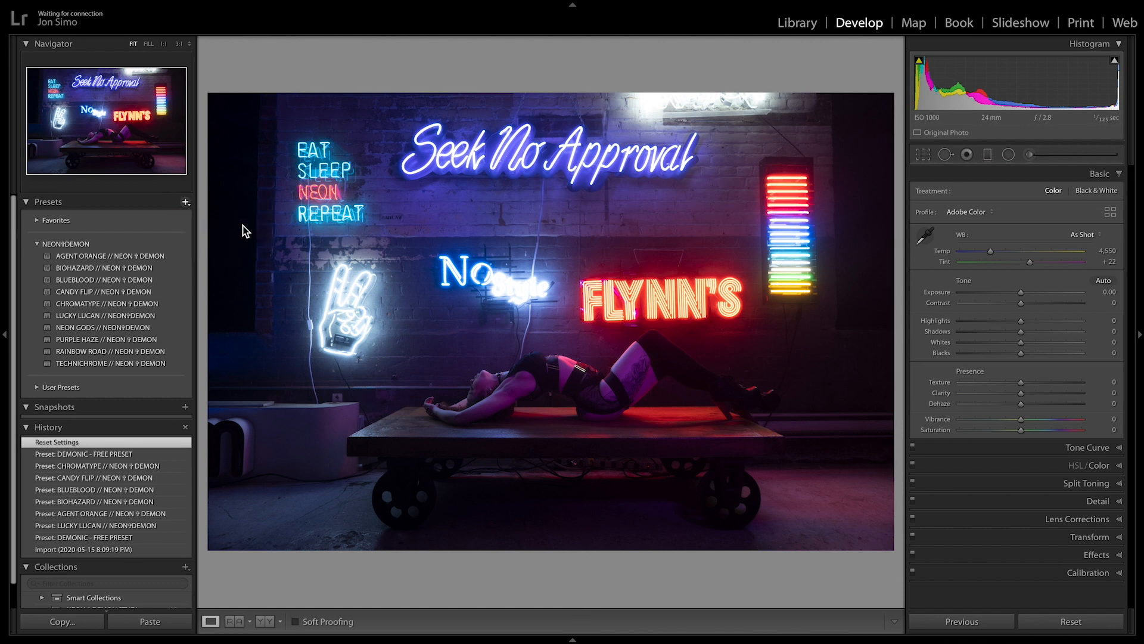
{"action": "left_click", "coordinate": [505, 141]}
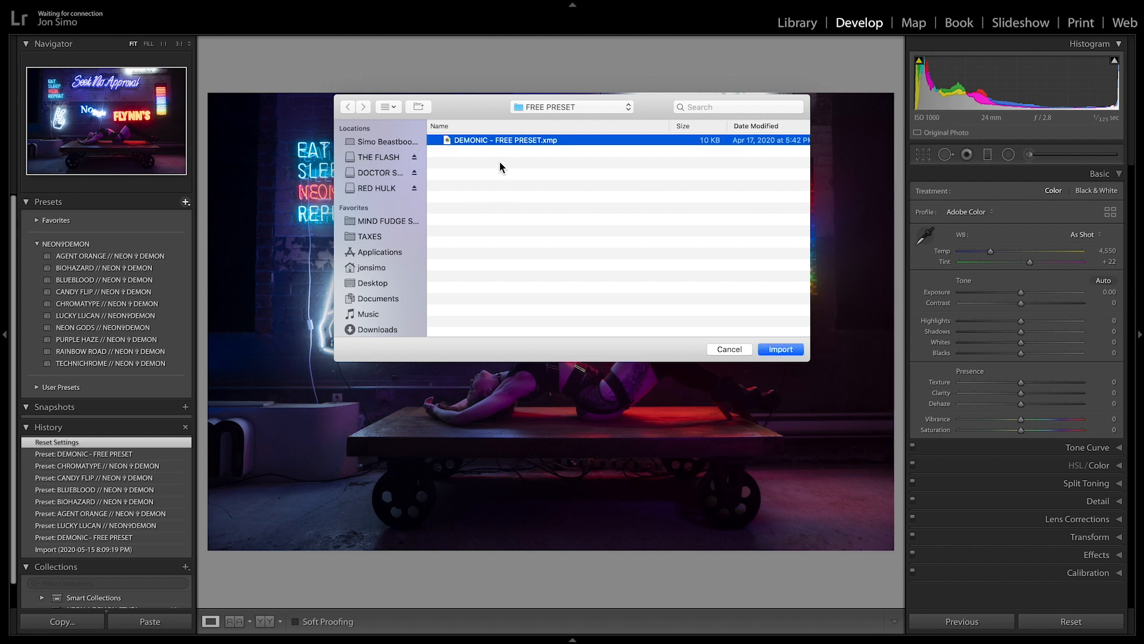
{"action": "left_click", "coordinate": [779, 349]}
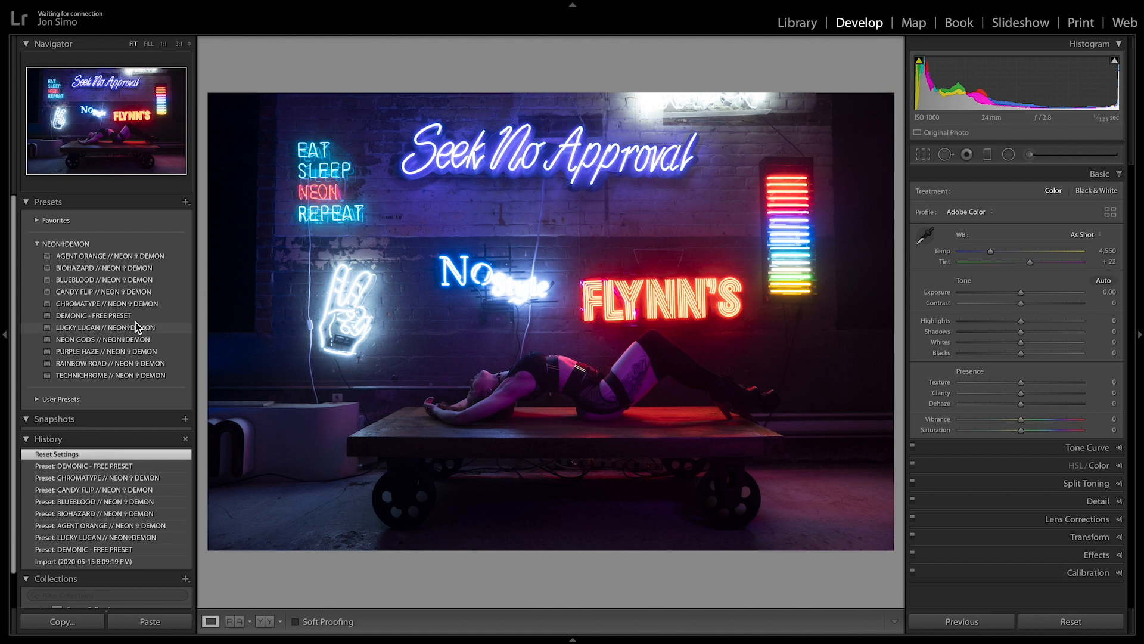
Step: Apply the DEMONIC - FREE PRESET preset, review its tone curve and lens correction settings, and slightly lower Exposure
{"action": "left_click", "coordinate": [75, 316]}
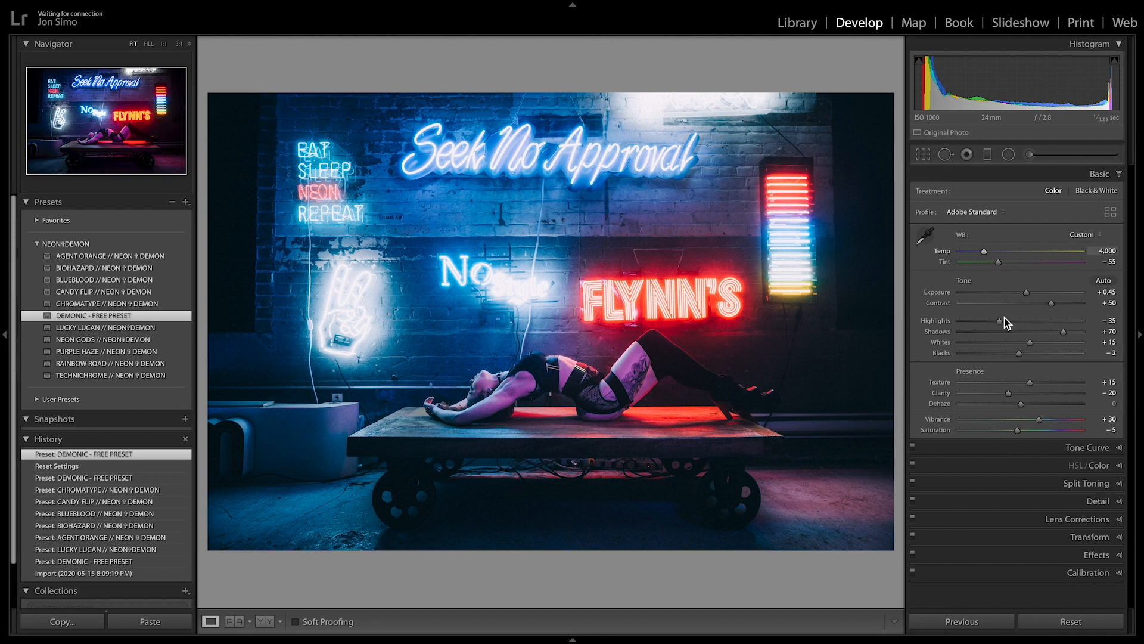
{"action": "left_click", "coordinate": [1093, 451]}
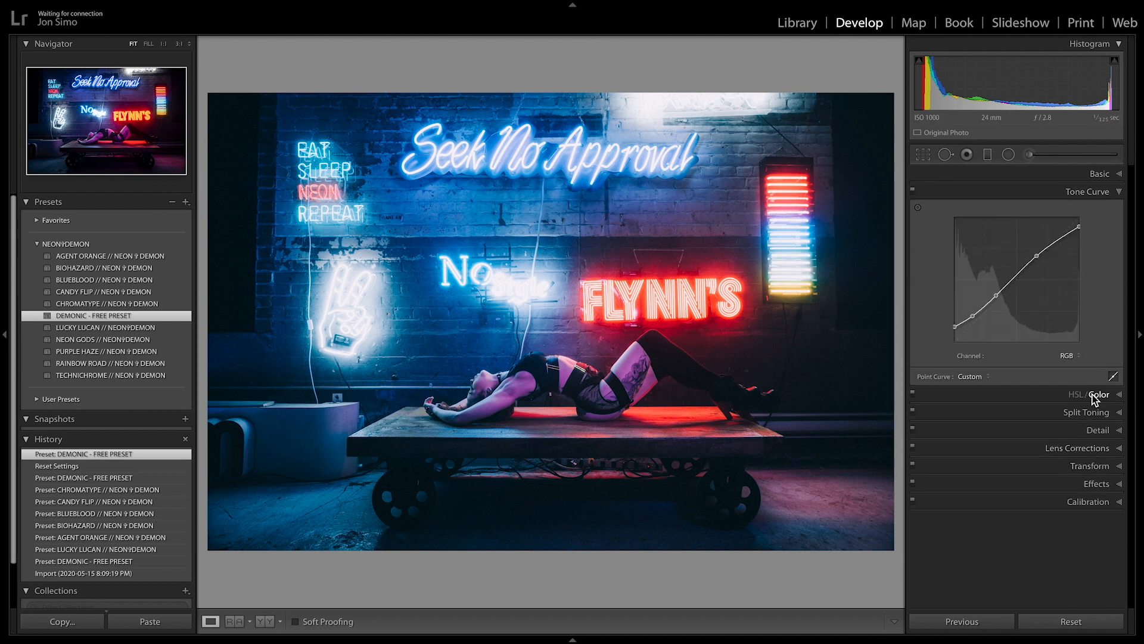
{"action": "left_click", "coordinate": [1092, 447]}
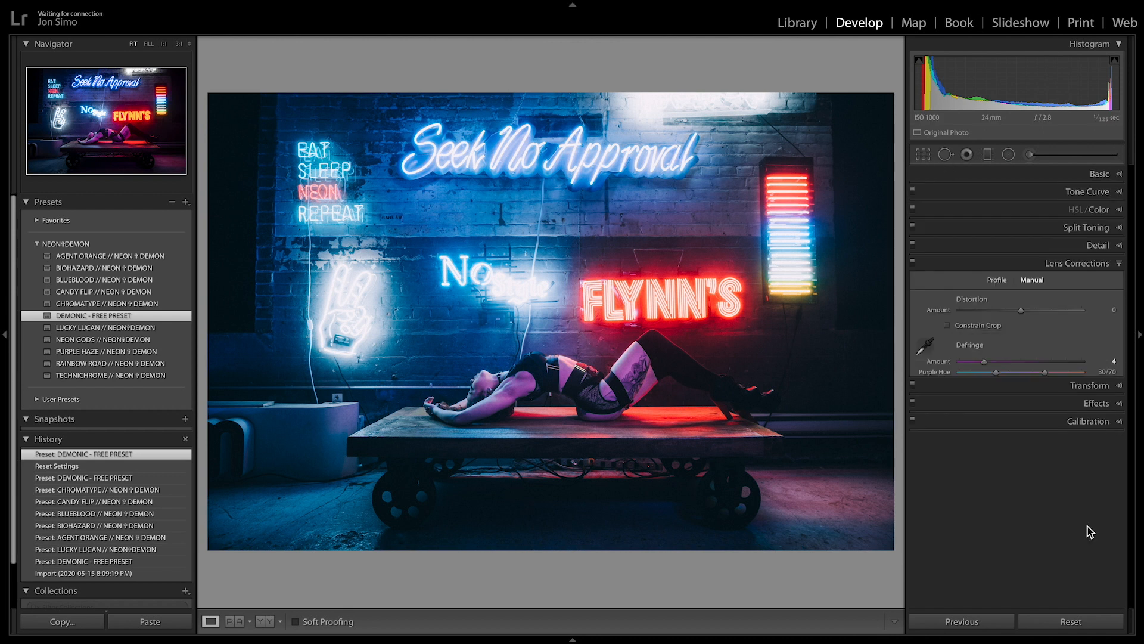
{"action": "left_click", "coordinate": [1093, 174]}
{"action": "left_click_drag", "start_coordinate": [1026, 292], "coordinate": [1022, 292]}
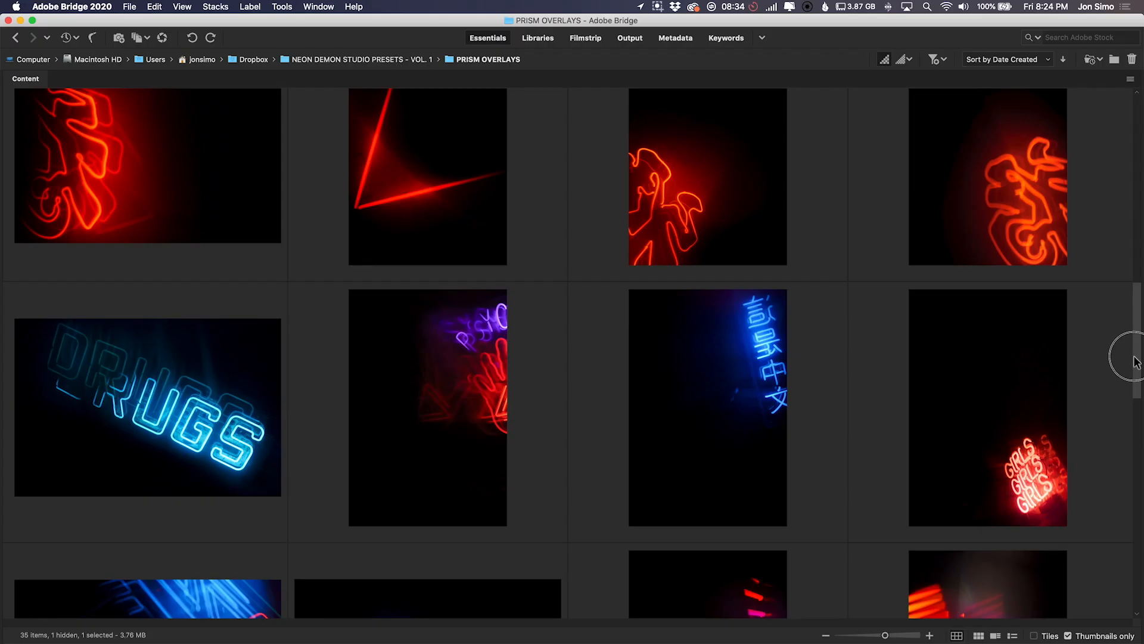
Step: Pick the EAT SLEEP NEON ABSTRACT overlay from the PRISM OVERLAYS folder in Bridge, place it on the photo in Photoshop, and blend it with Lighten
{"action": "left_click_drag", "start_coordinate": [1135, 362], "coordinate": [1131, 194]}
{"action": "left_click", "coordinate": [685, 249]}
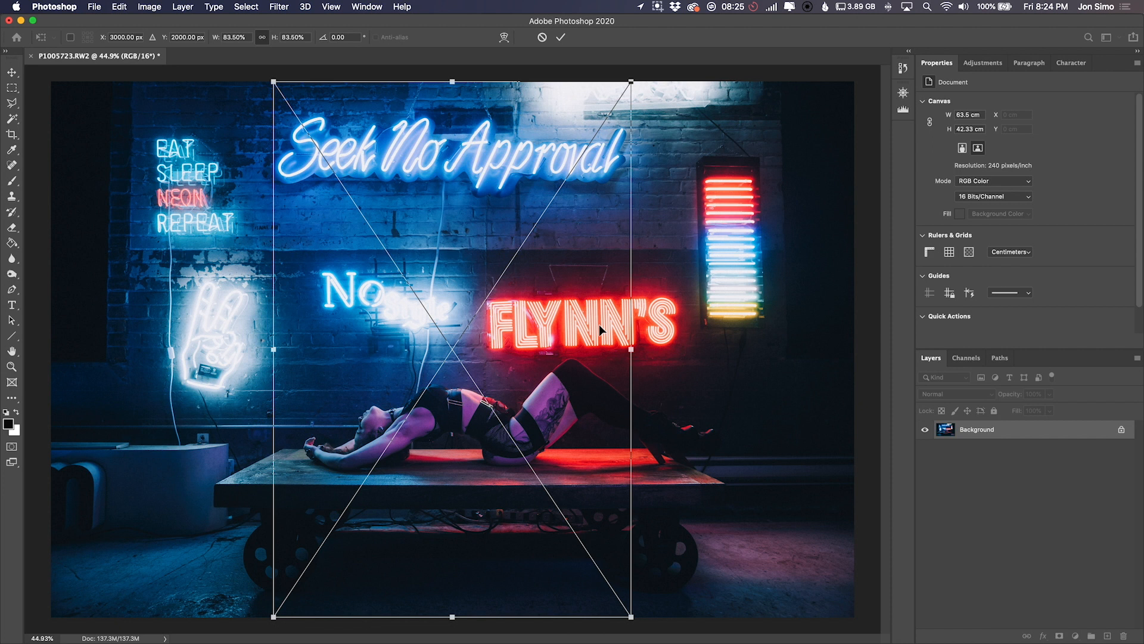
{"action": "key", "text": "Return"}
{"action": "left_click", "coordinate": [935, 394]}
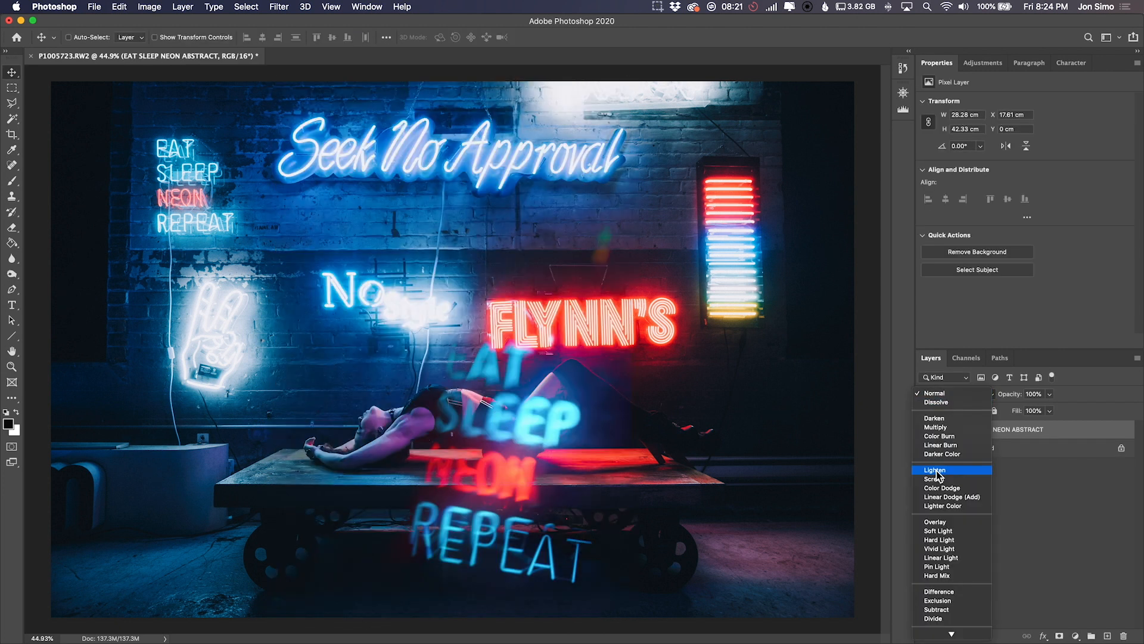
{"action": "left_click", "coordinate": [935, 469]}
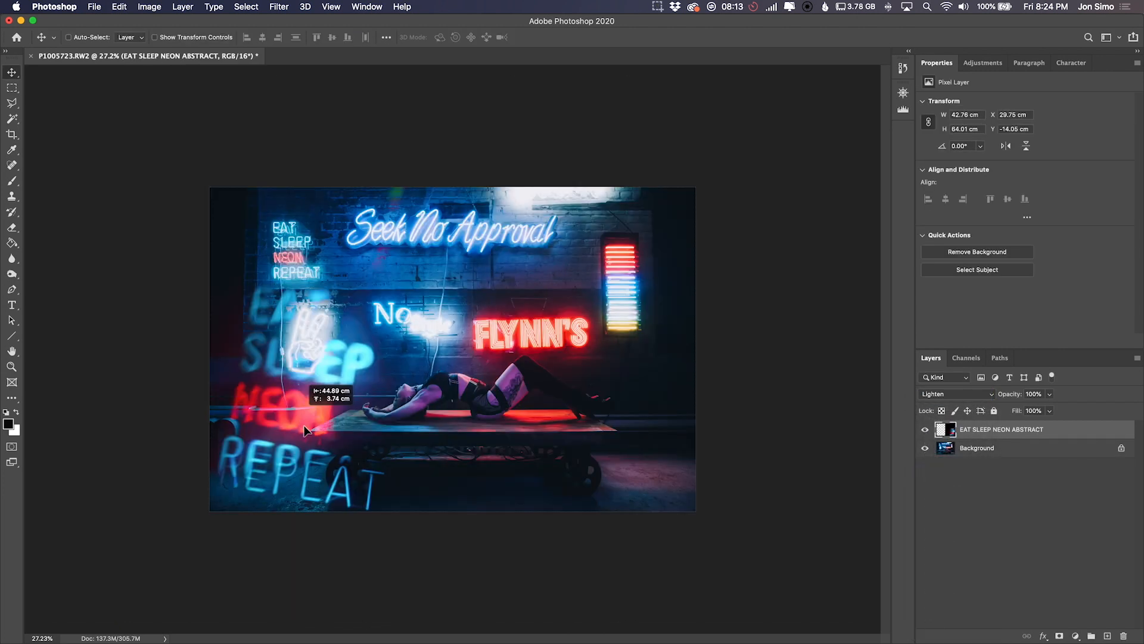
Step: Rotate the neon text overlay about 51.5° counterclockwise over the photo's lower-left corner
{"action": "key", "text": "ctrl+t"}
{"action": "left_click_drag", "start_coordinate": [434, 568], "coordinate": [459, 531]}
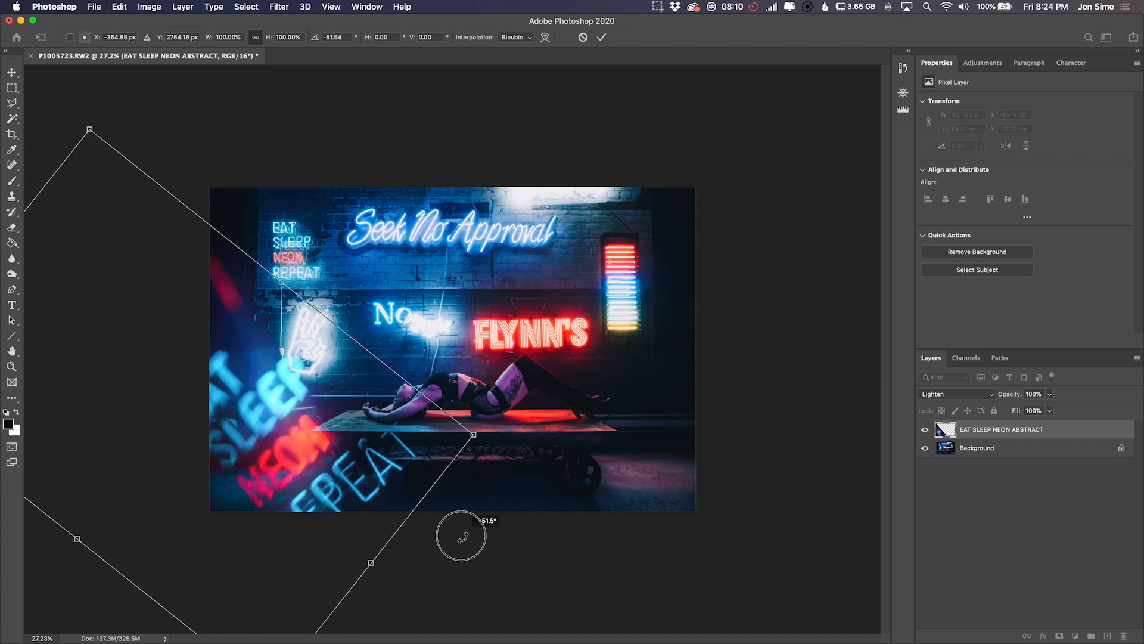